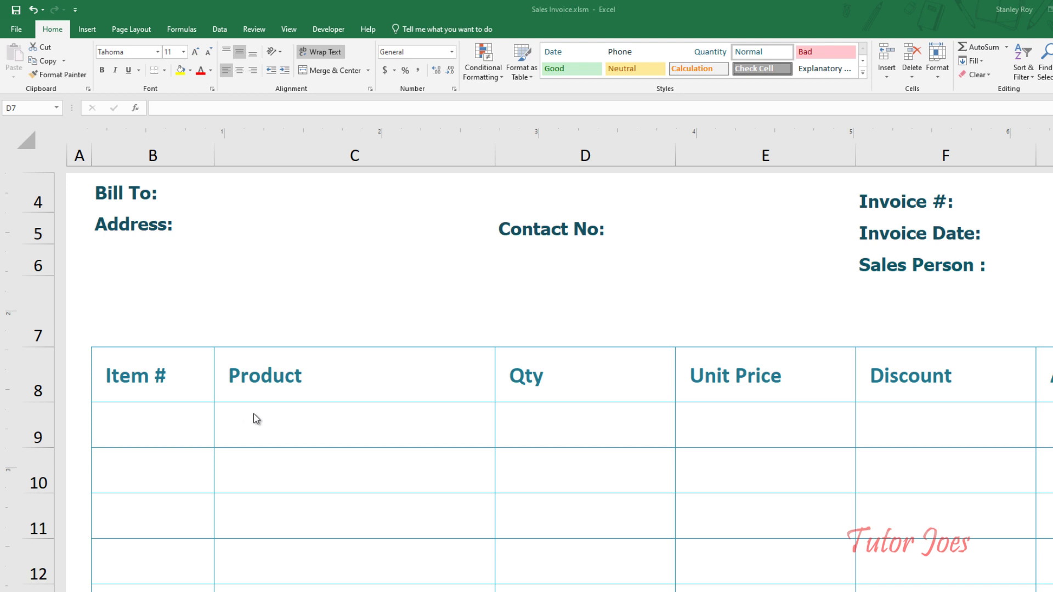
# Step: Enter sample products Ram and Pendrive in the first two Product cells
pyautogui.scroll(1, 257, 419)
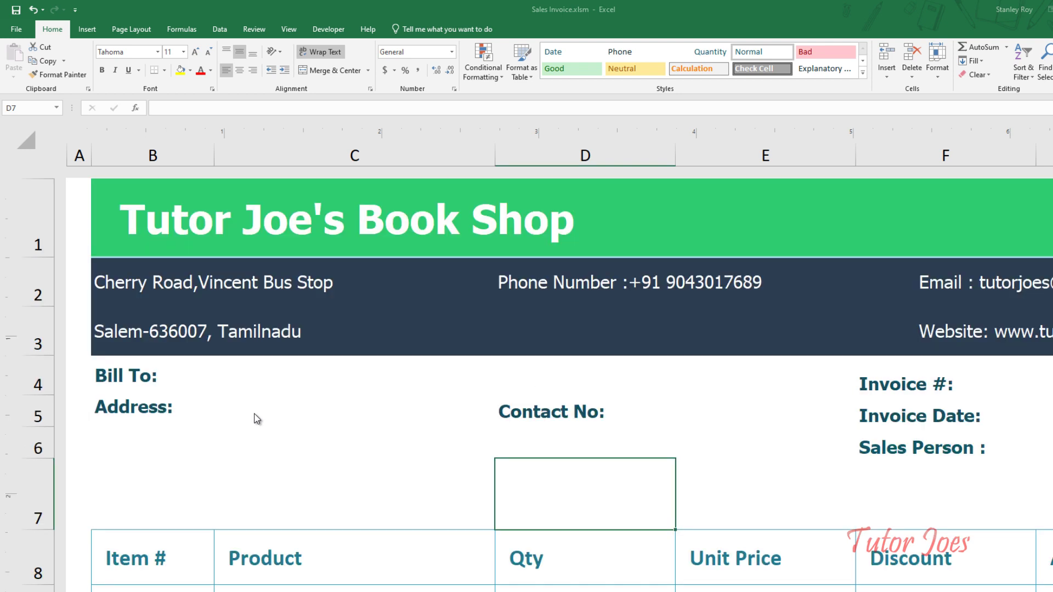
pyautogui.scroll(-2, 254, 417)
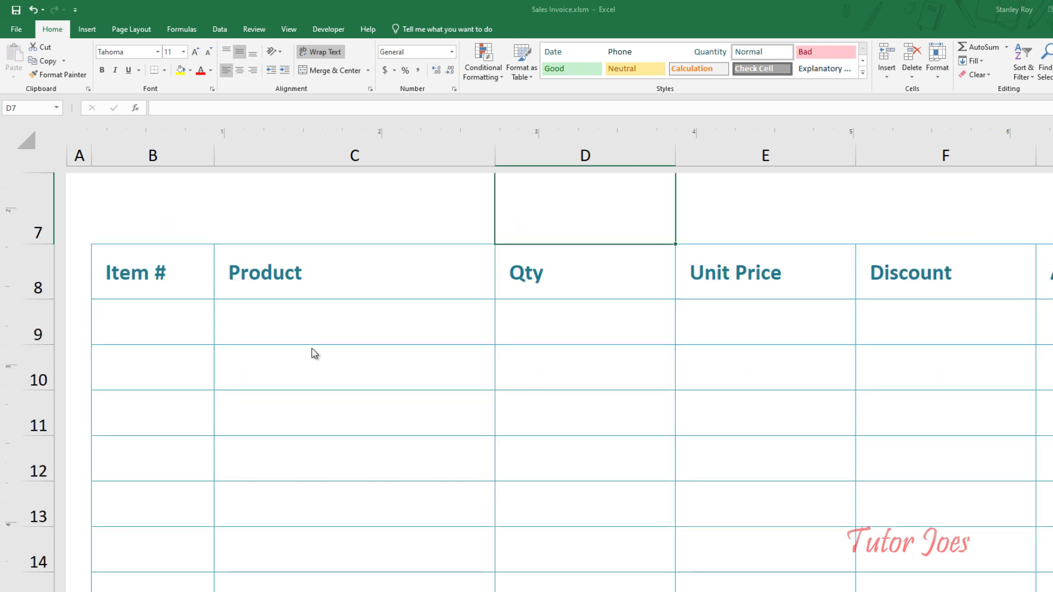
pyautogui.scroll(2, 314, 353)
pyautogui.scroll(-1, 316, 351)
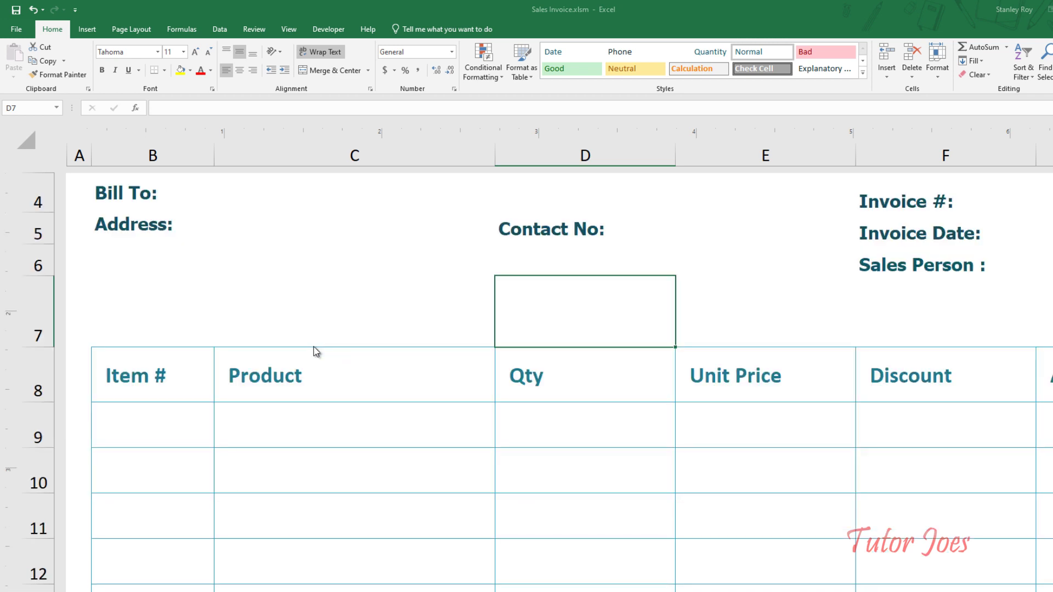
pyautogui.keyDown('ctrl'); pyautogui.scroll(-1, 316, 362); pyautogui.keyUp('ctrl')
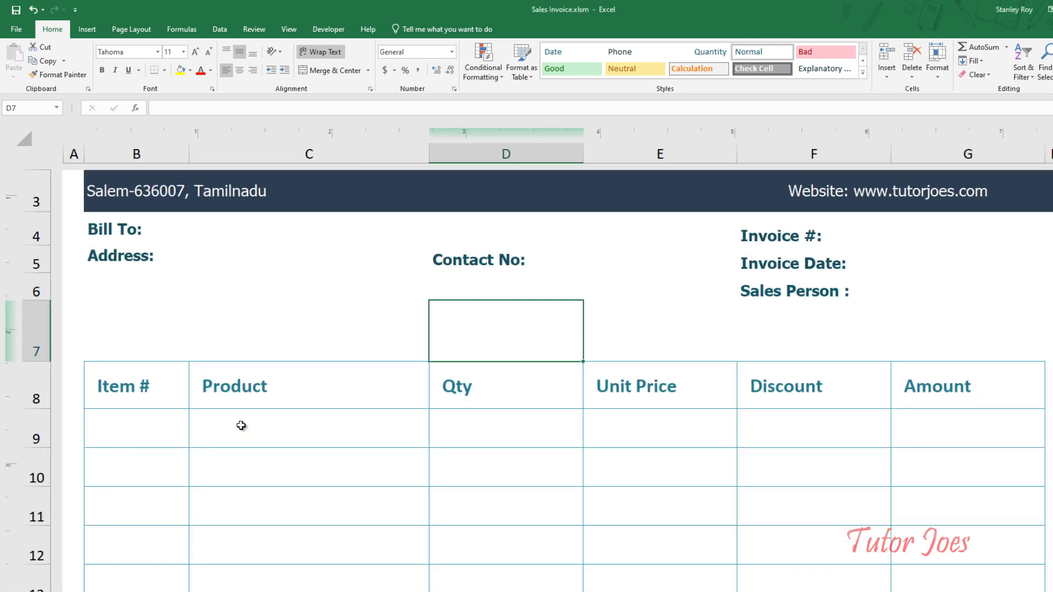
pyautogui.click(259, 445)
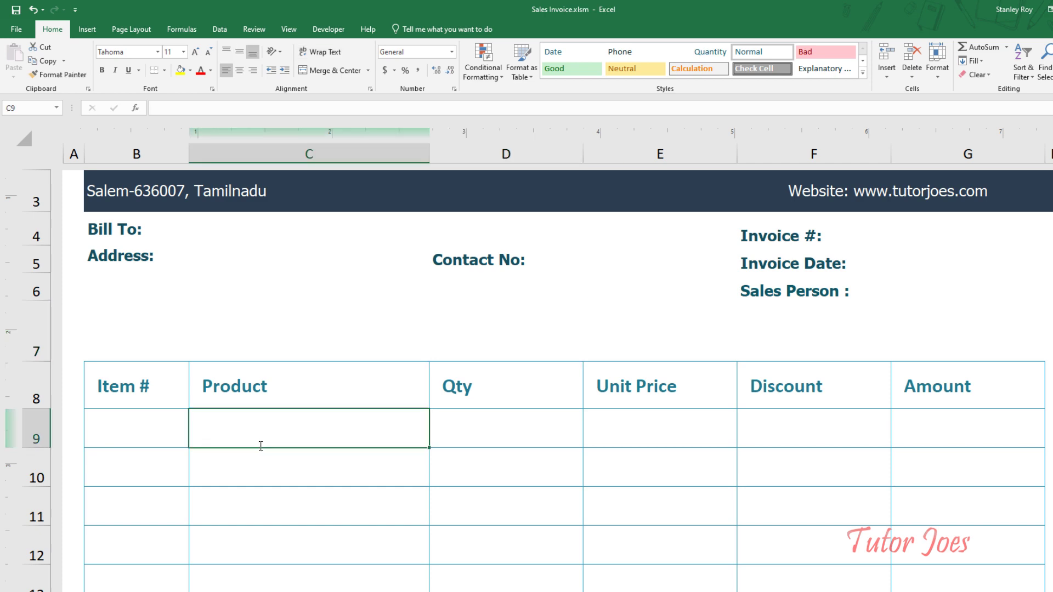
pyautogui.write('Ram')
pyautogui.press('Return')
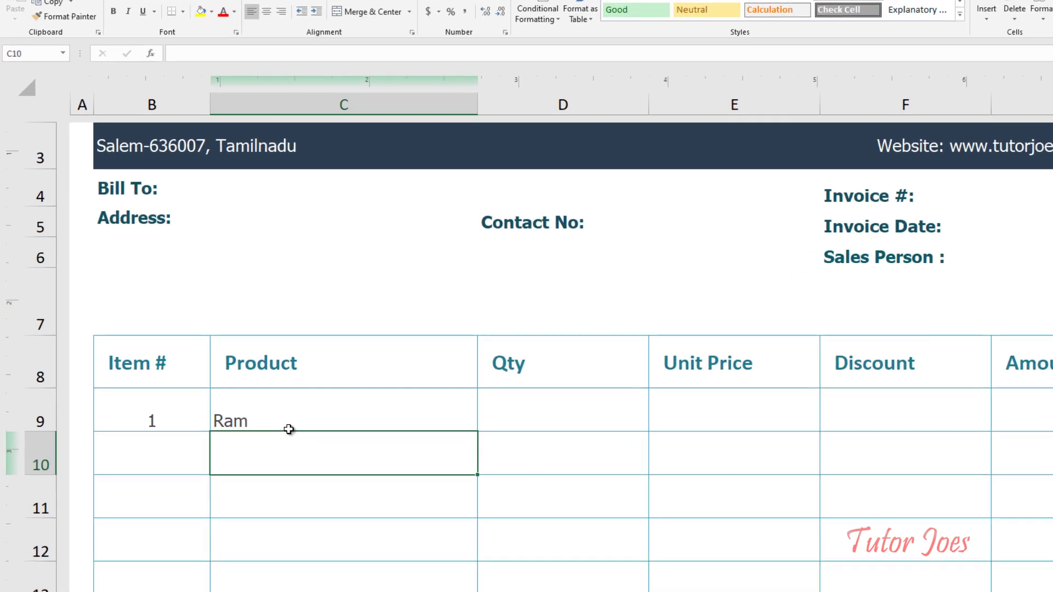
pyautogui.write('Pender')
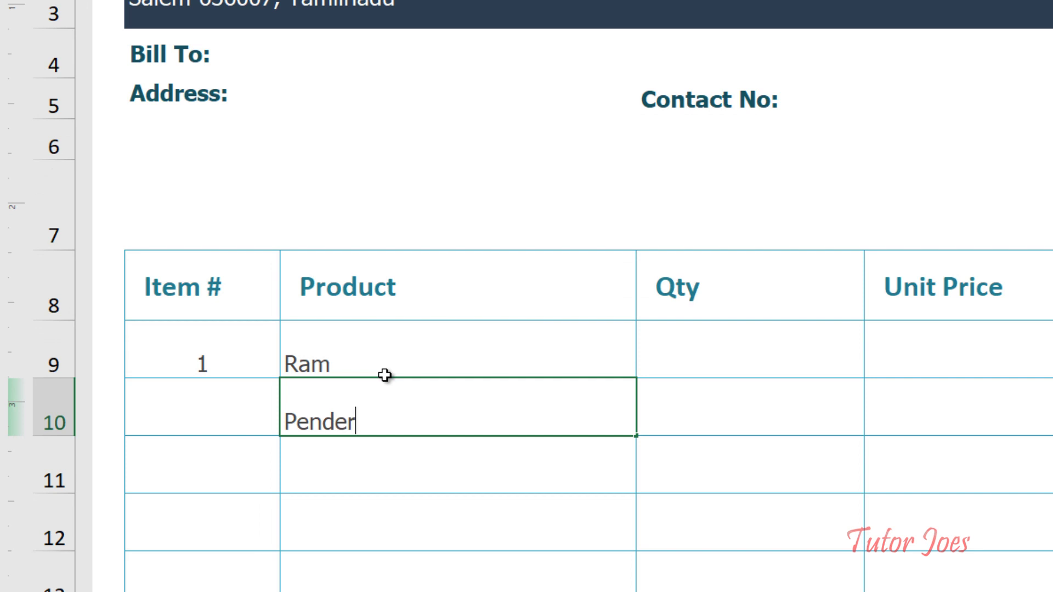
pyautogui.press('BackSpace')
pyautogui.press('BackSpace')
pyautogui.write('rive')
pyautogui.press('Return')
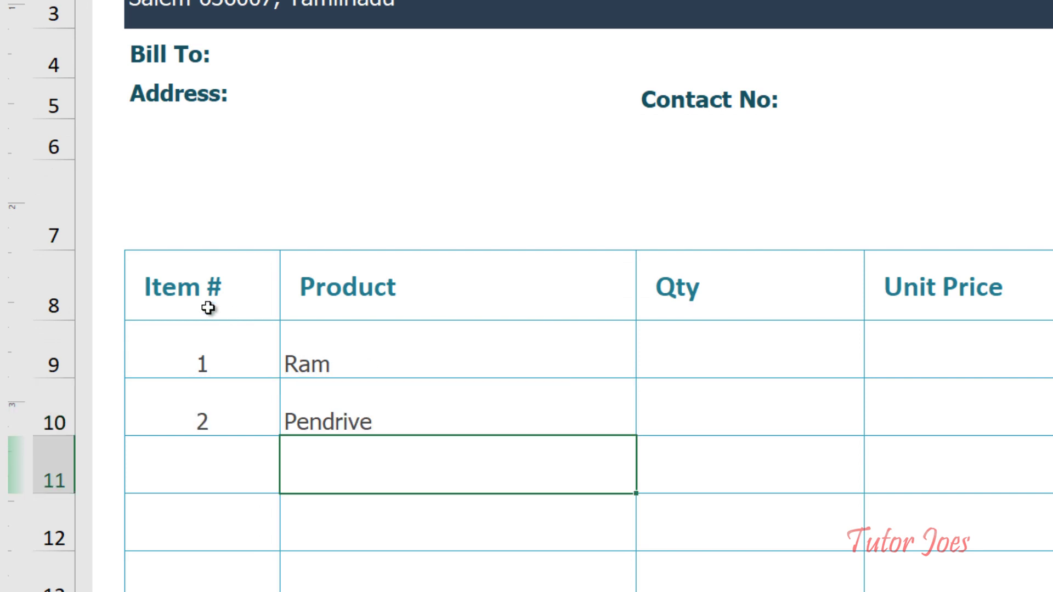
# Step: Clear the Pendrive entry and type 1 manually in the first Item # cell
pyautogui.click(218, 376)
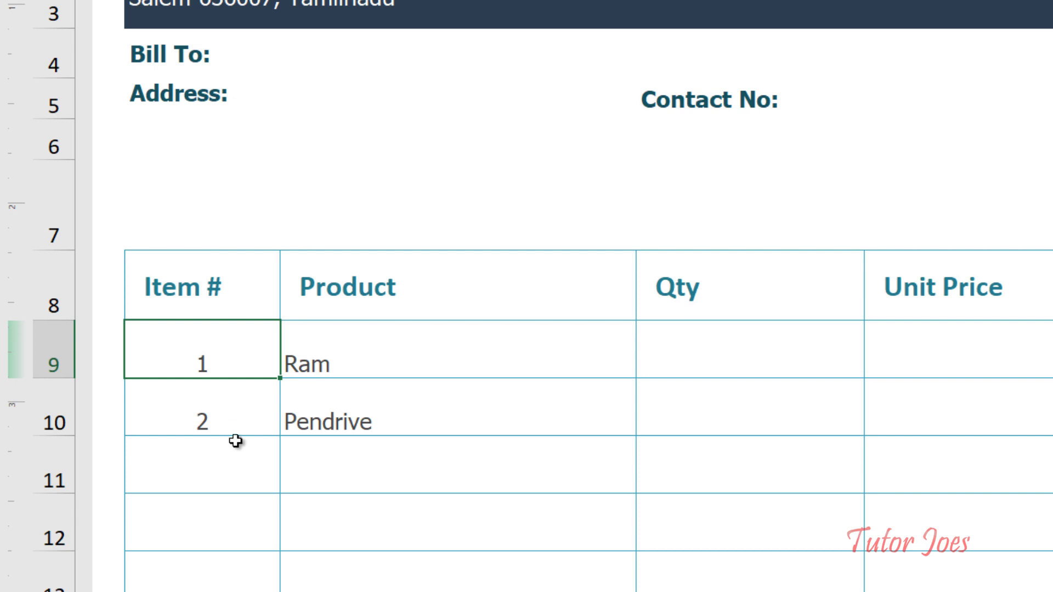
pyautogui.click(432, 427)
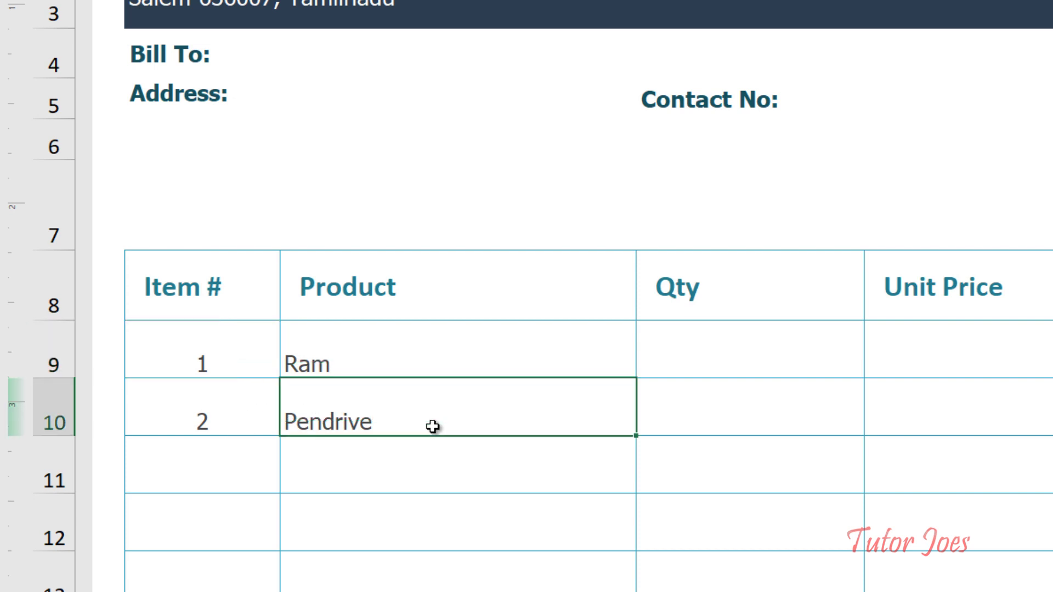
pyautogui.press('Delete')
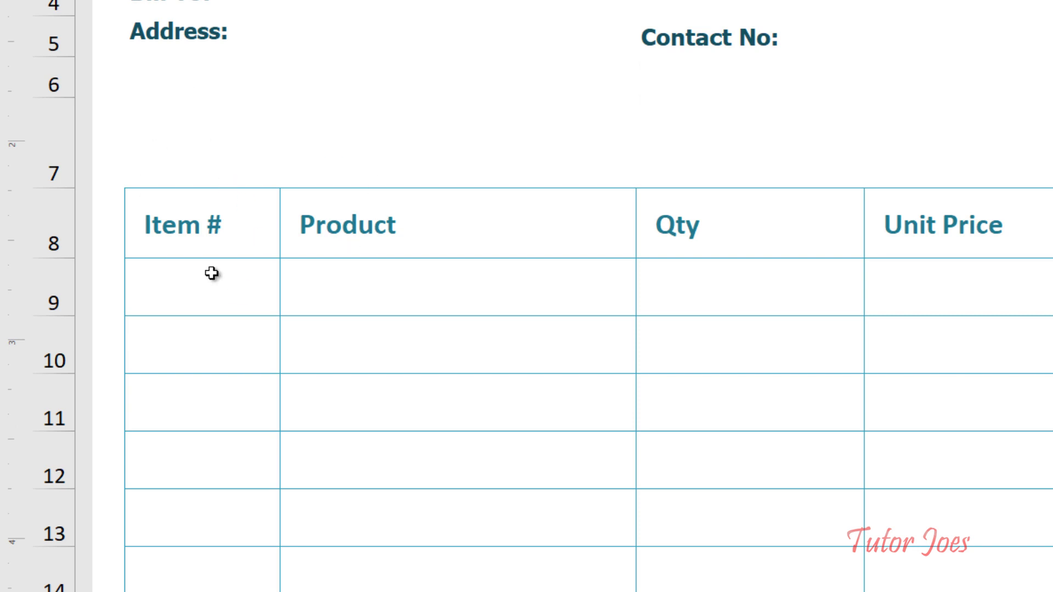
pyautogui.click(212, 273)
pyautogui.press('Return')
pyautogui.press('Return')
pyautogui.click(170, 281)
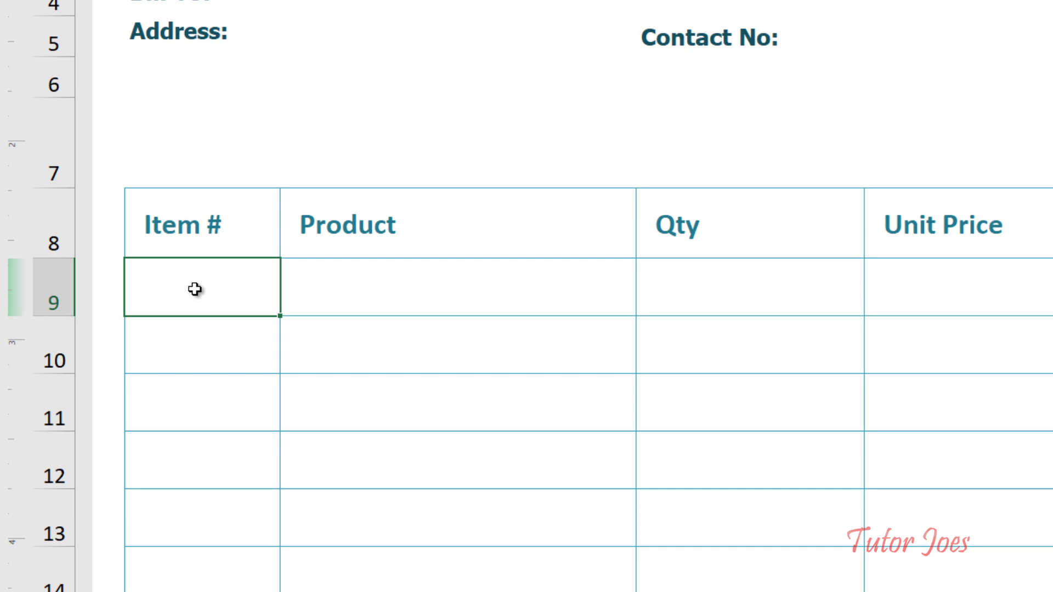
pyautogui.write('1')
# Step: Compare the Product header cell with the first and second Product and Item # cells
pyautogui.click(307, 337)
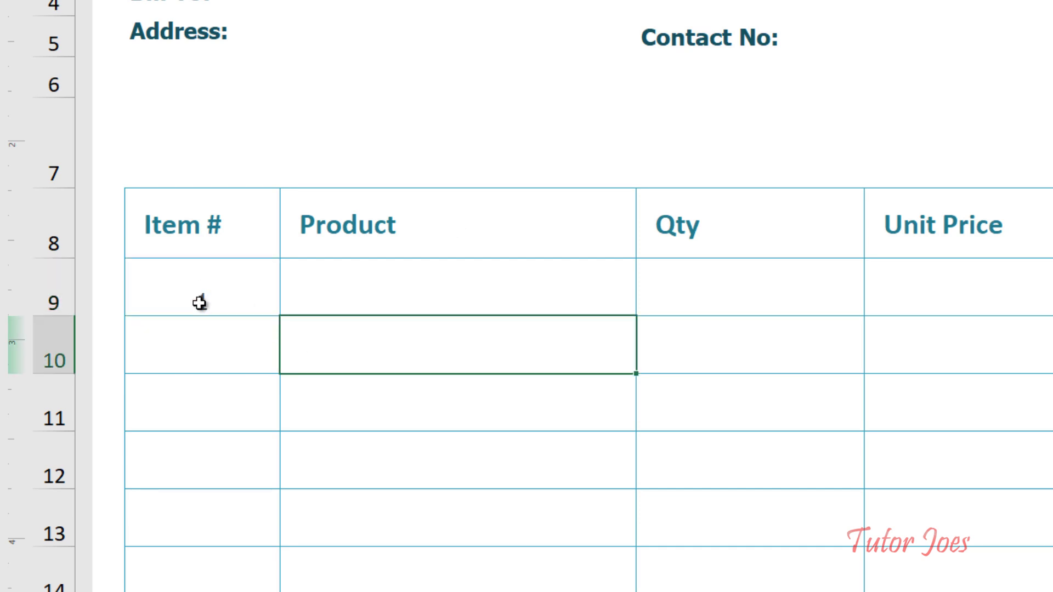
pyautogui.click(200, 301)
pyautogui.write('1')
pyautogui.click(367, 222)
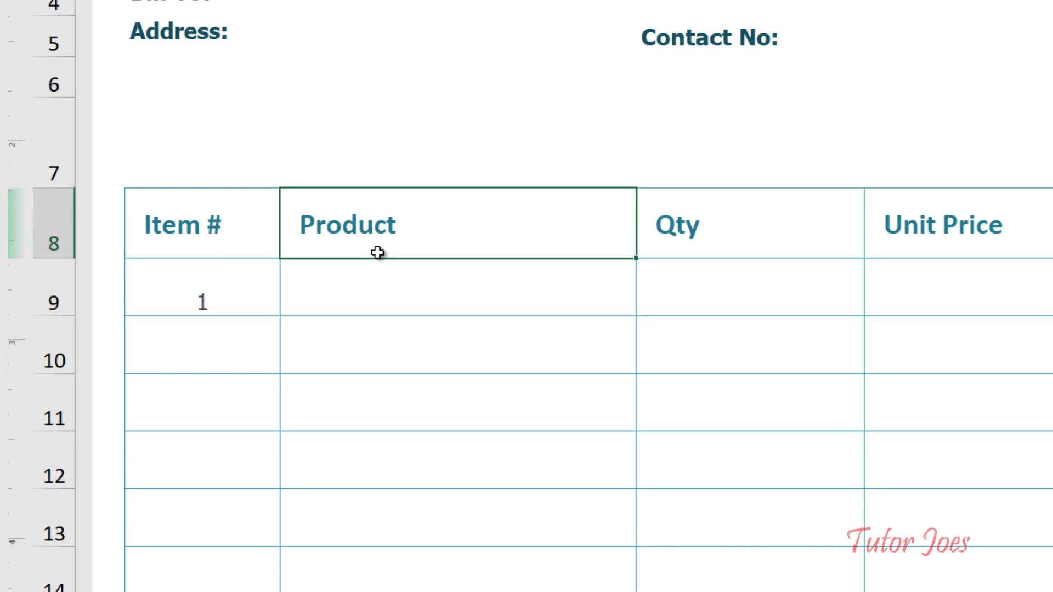
pyautogui.click(305, 292)
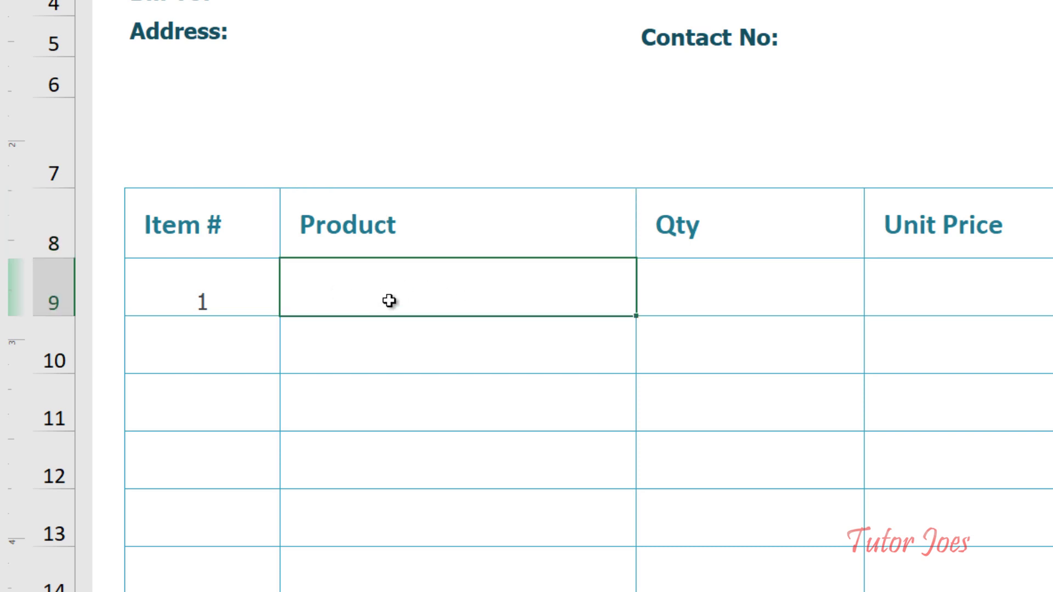
pyautogui.click(376, 238)
pyautogui.click(384, 296)
pyautogui.click(387, 237)
pyautogui.click(378, 296)
pyautogui.click(235, 283)
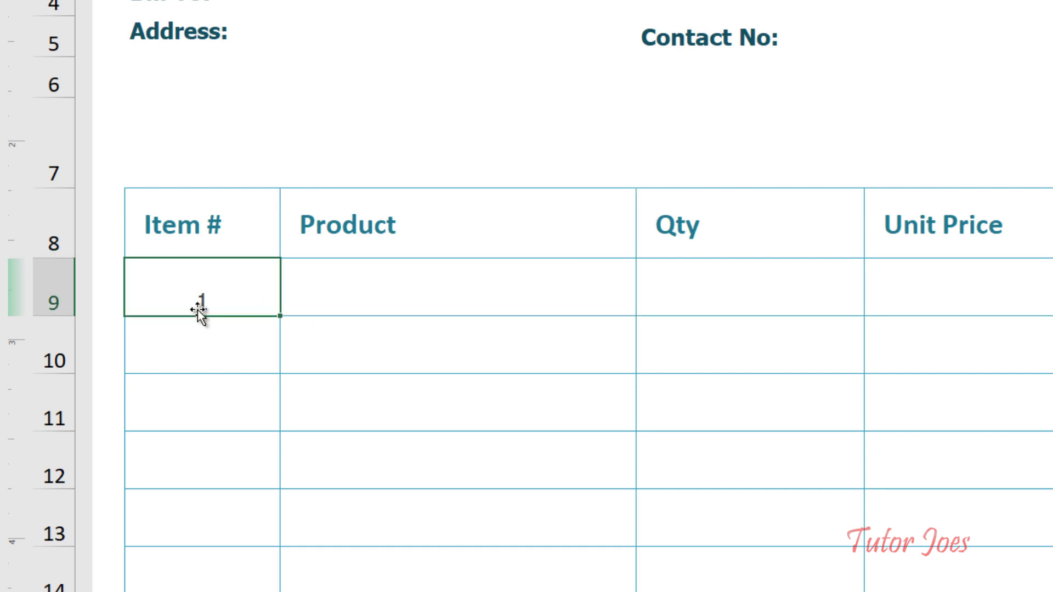
pyautogui.click(209, 351)
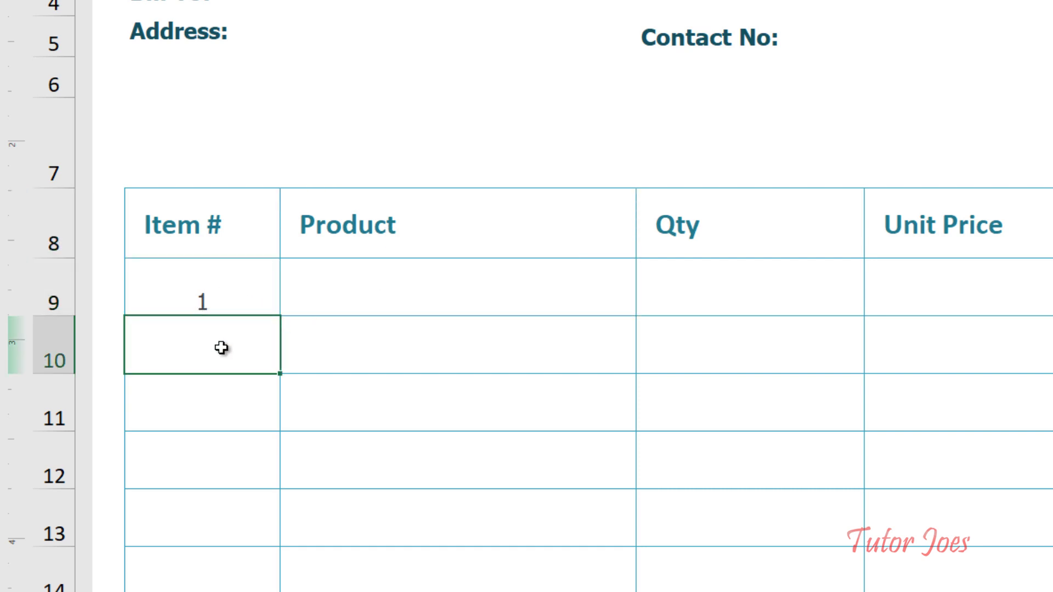
pyautogui.click(404, 282)
pyautogui.click(381, 358)
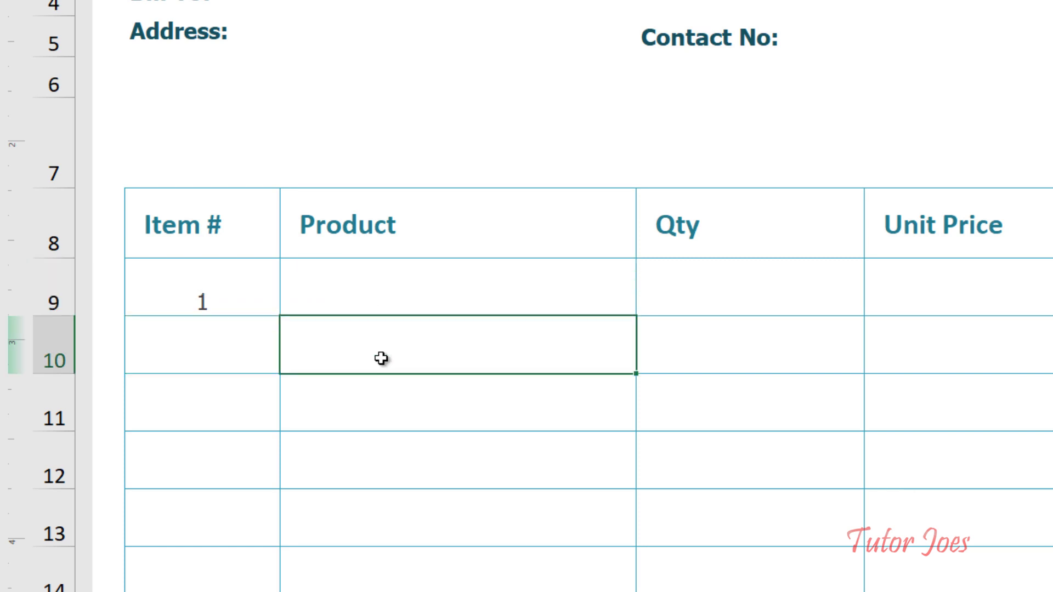
pyautogui.click(387, 303)
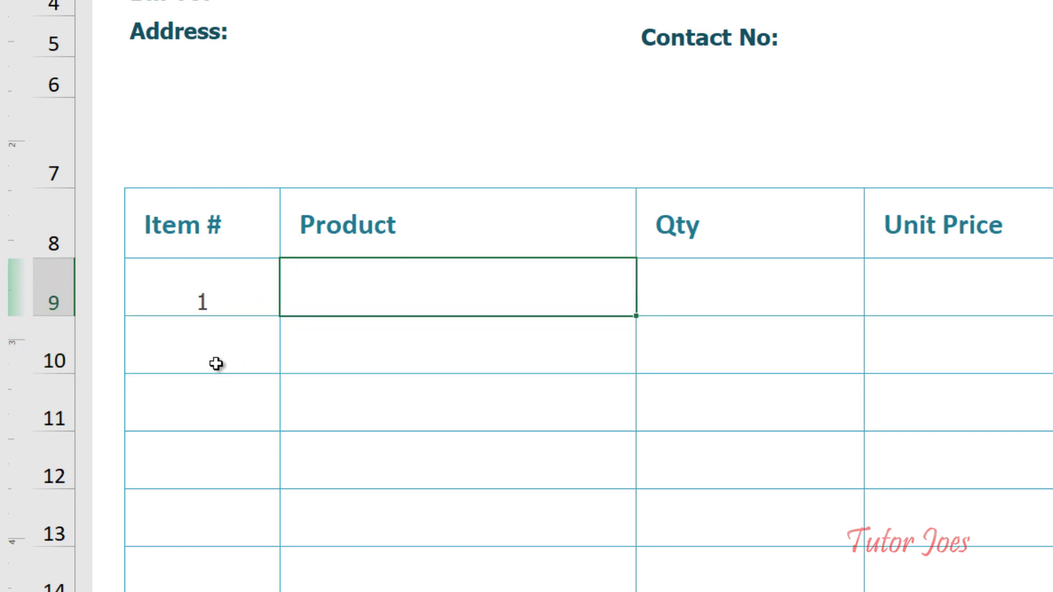
pyautogui.click(213, 365)
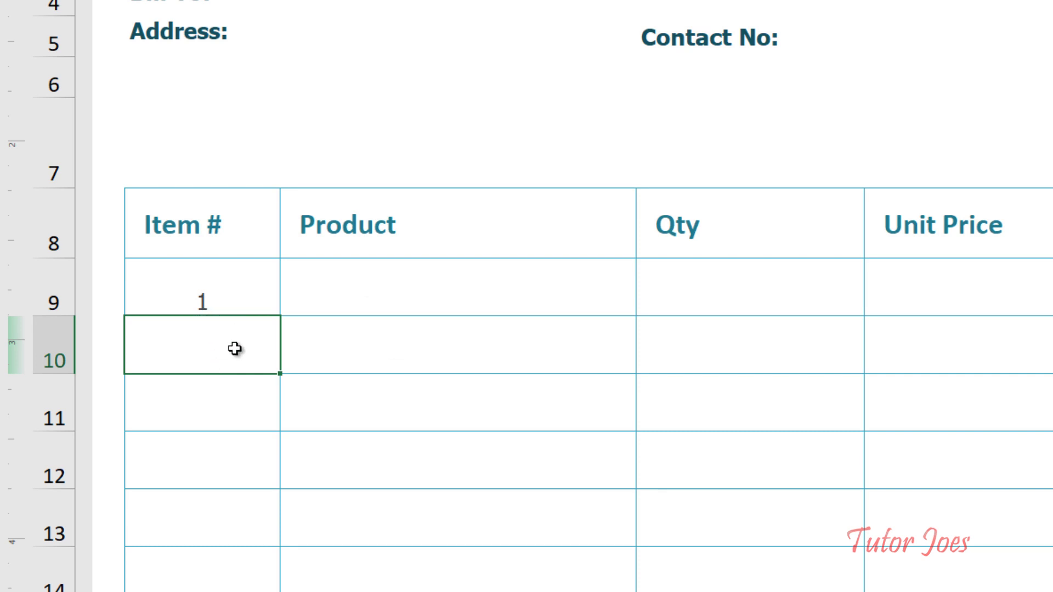
# Step: Replace the typed 1 with the formula =ROW(C8) in the first Item # cell
pyautogui.click(224, 304)
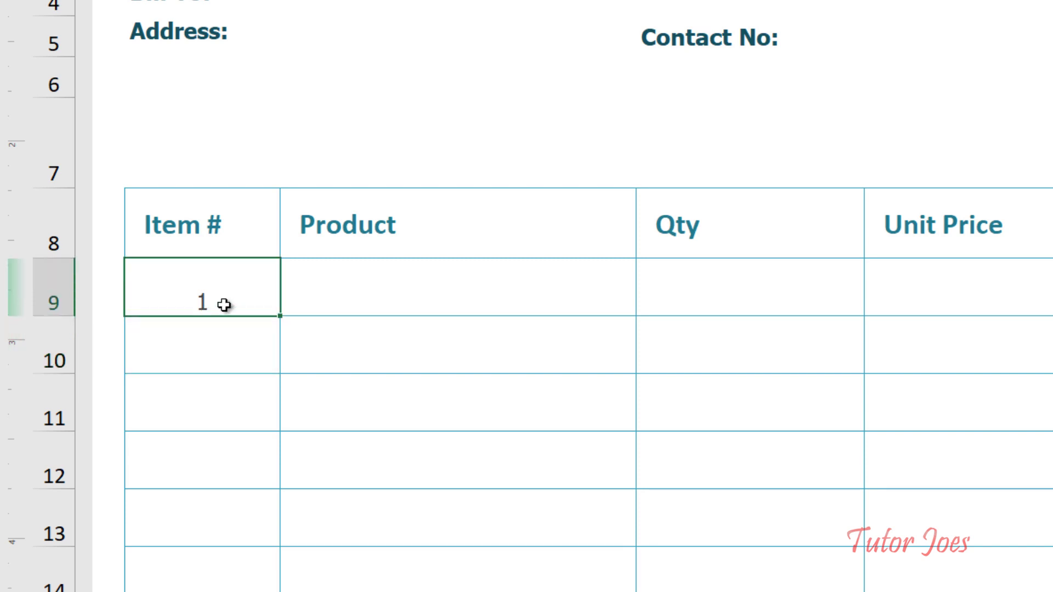
pyautogui.press('Delete')
pyautogui.write('row')
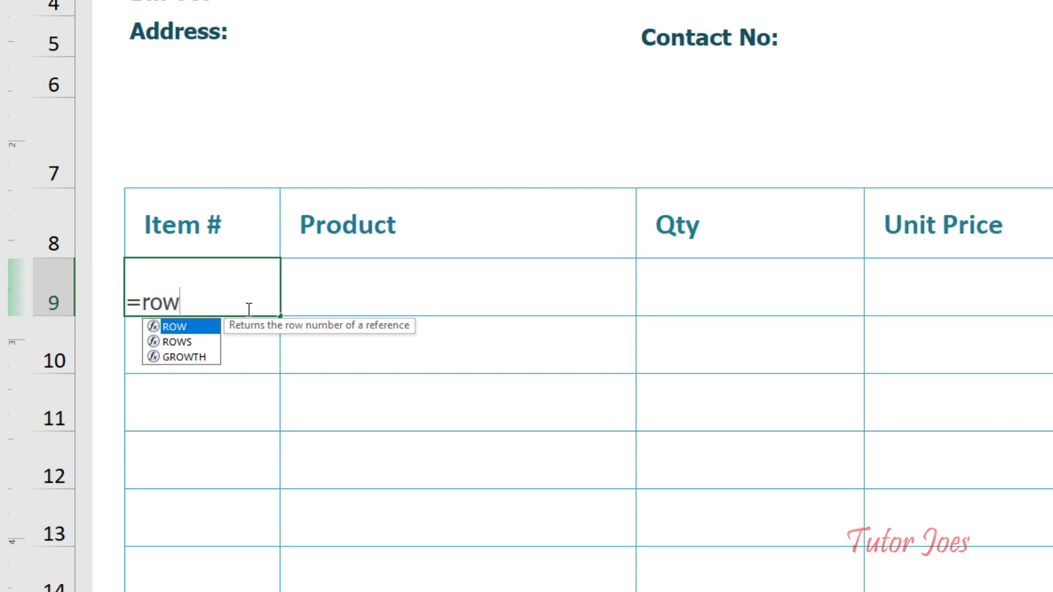
pyautogui.write('(')
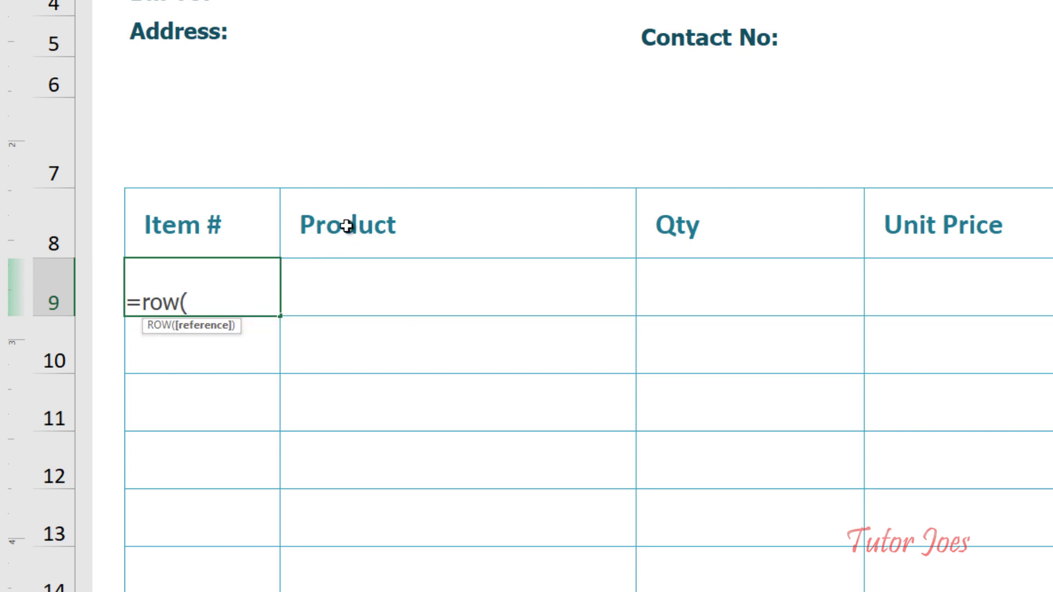
pyautogui.click(383, 216)
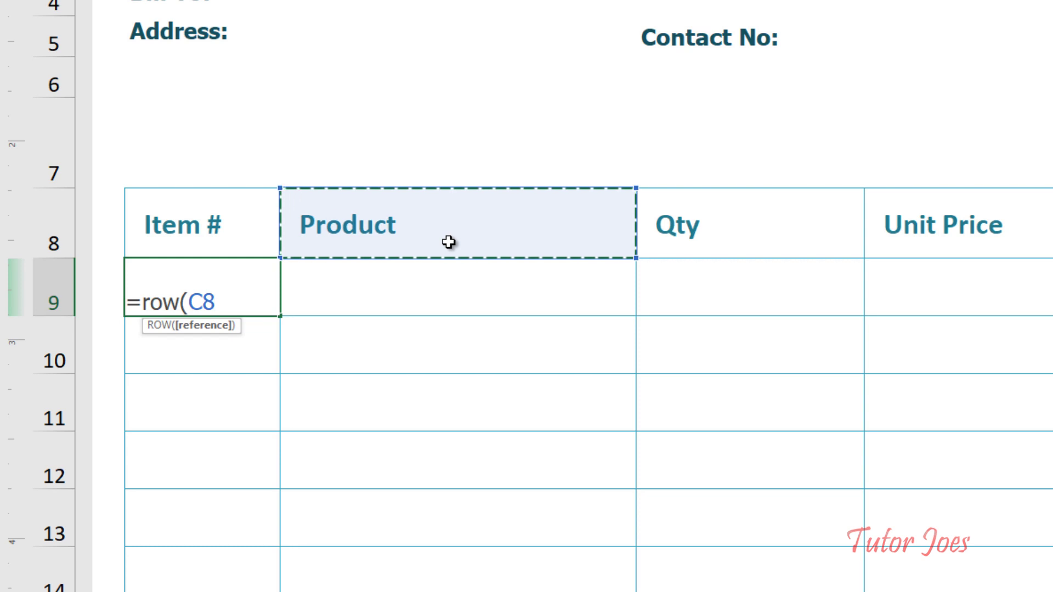
pyautogui.write(')')
pyautogui.press('Return')
# Step: Show the header is row 8, then change the formula to =ROW(C8)-7 to display 1
pyautogui.click(251, 286)
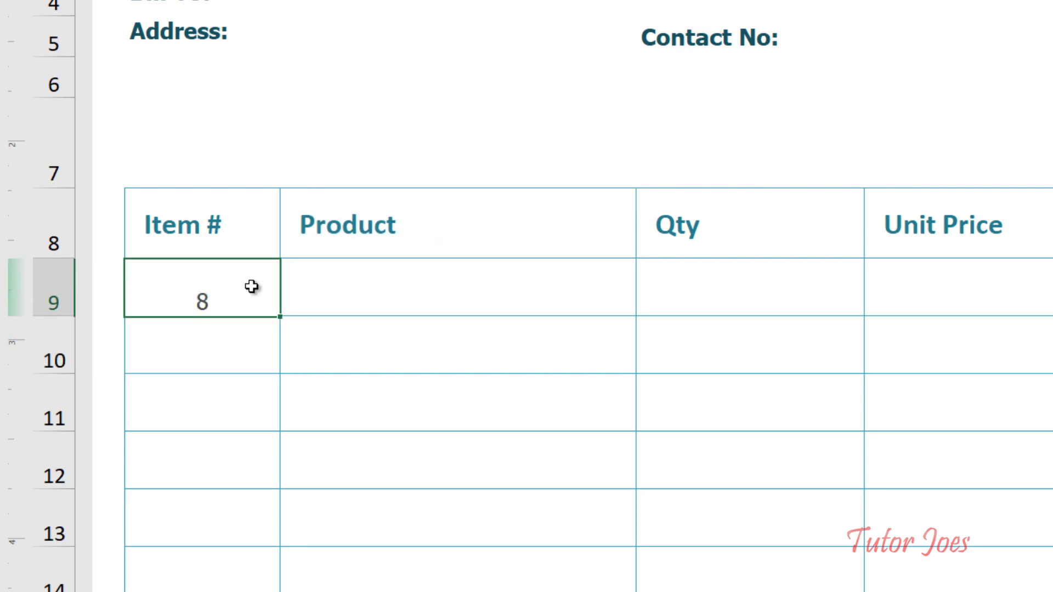
pyautogui.click(62, 227)
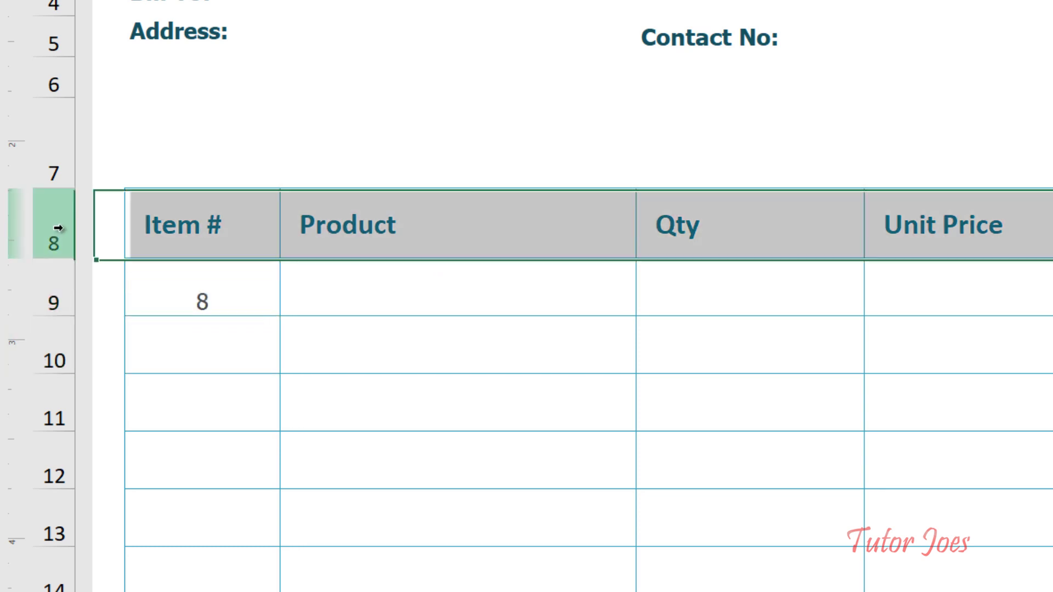
pyautogui.click(226, 296)
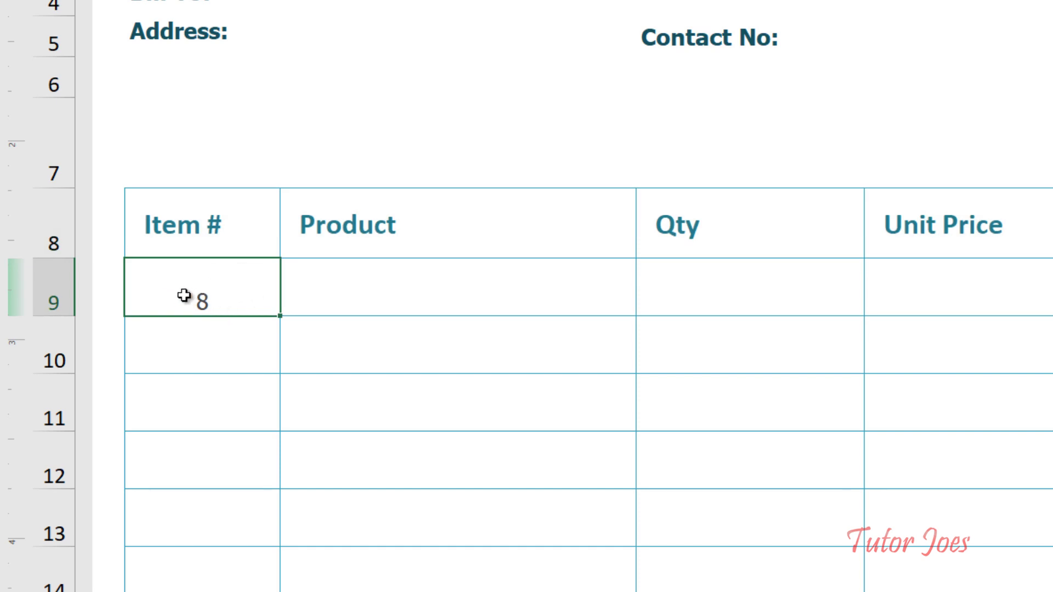
pyautogui.doubleClick(222, 302)
pyautogui.write('-')
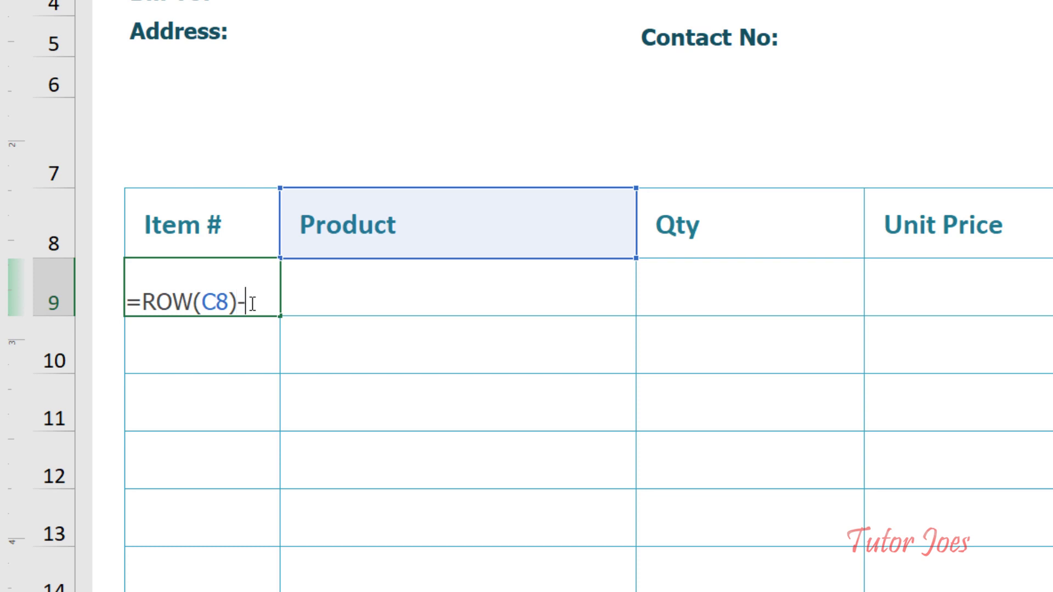
pyautogui.write('7')
pyautogui.press('Return')
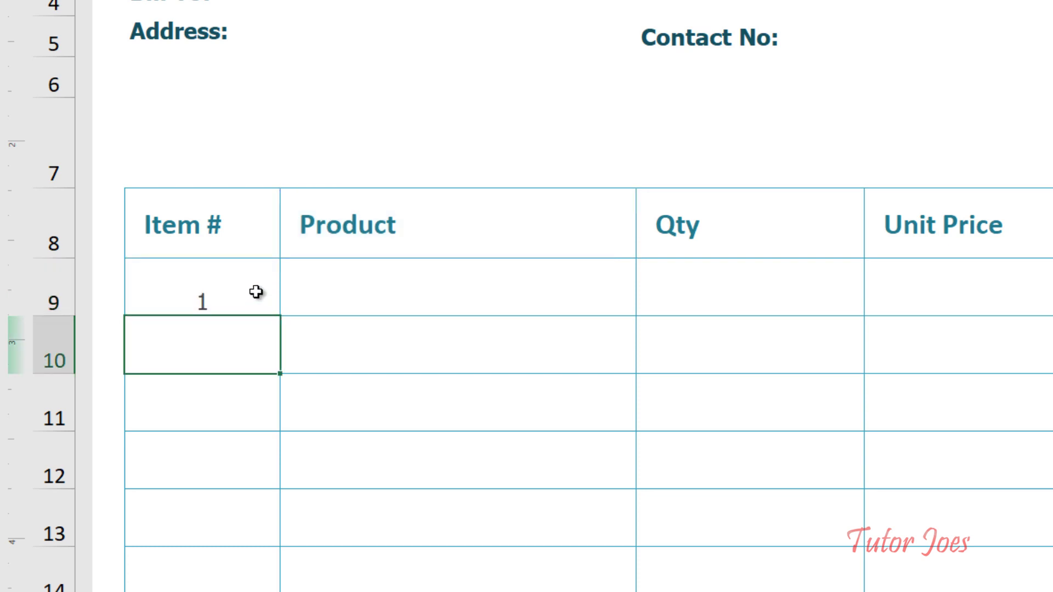
# Step: Fill the numbering formula down to rows 10 and 11 and inspect =ROW(C9)-7
pyautogui.click(253, 296)
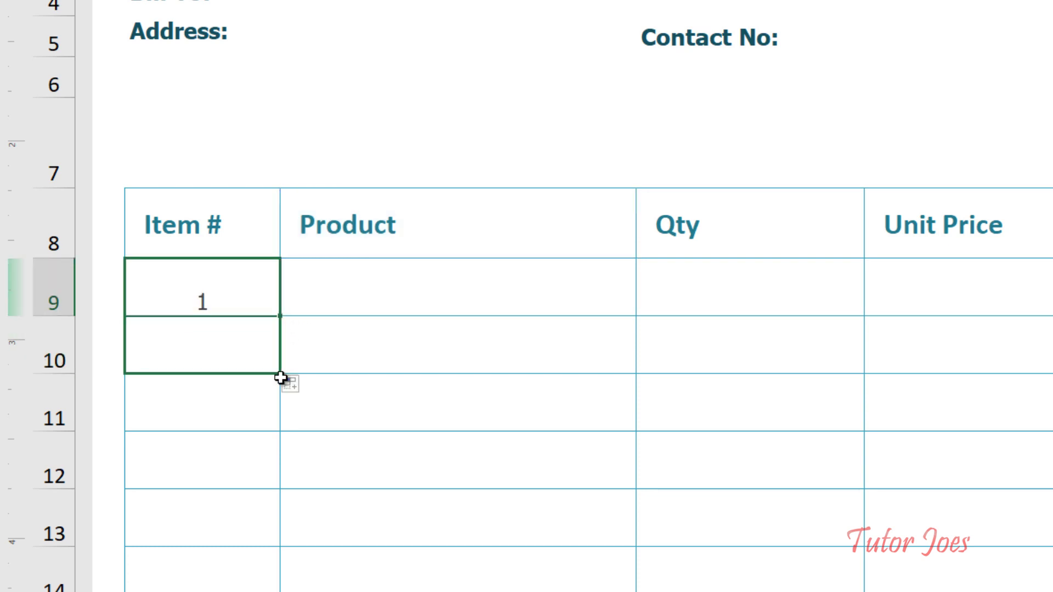
pyautogui.moveTo(279, 316); pyautogui.dragTo(281, 376)
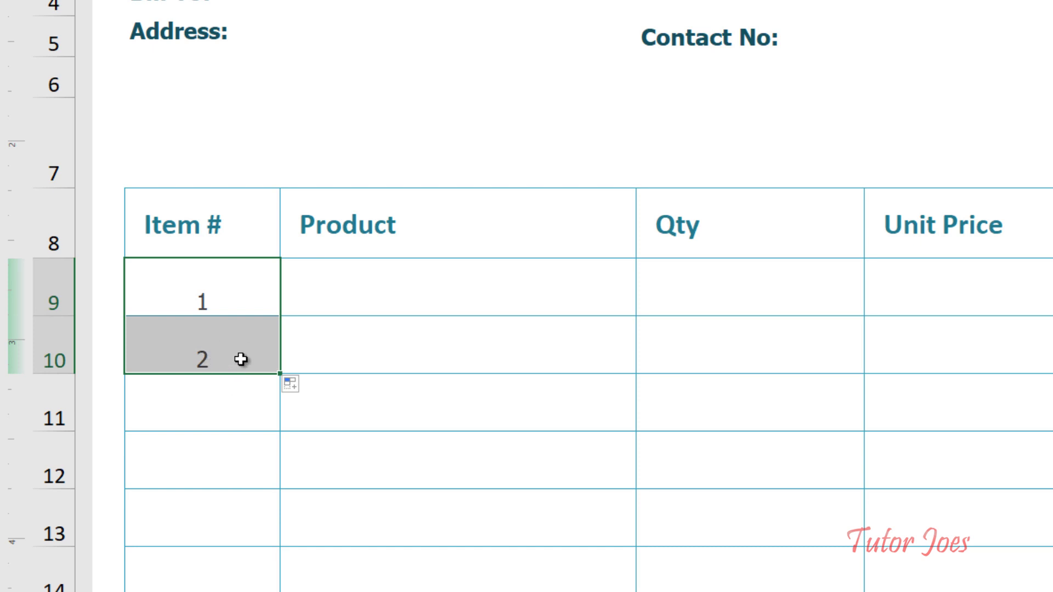
pyautogui.click(241, 358)
pyautogui.moveTo(281, 373); pyautogui.dragTo(283, 433)
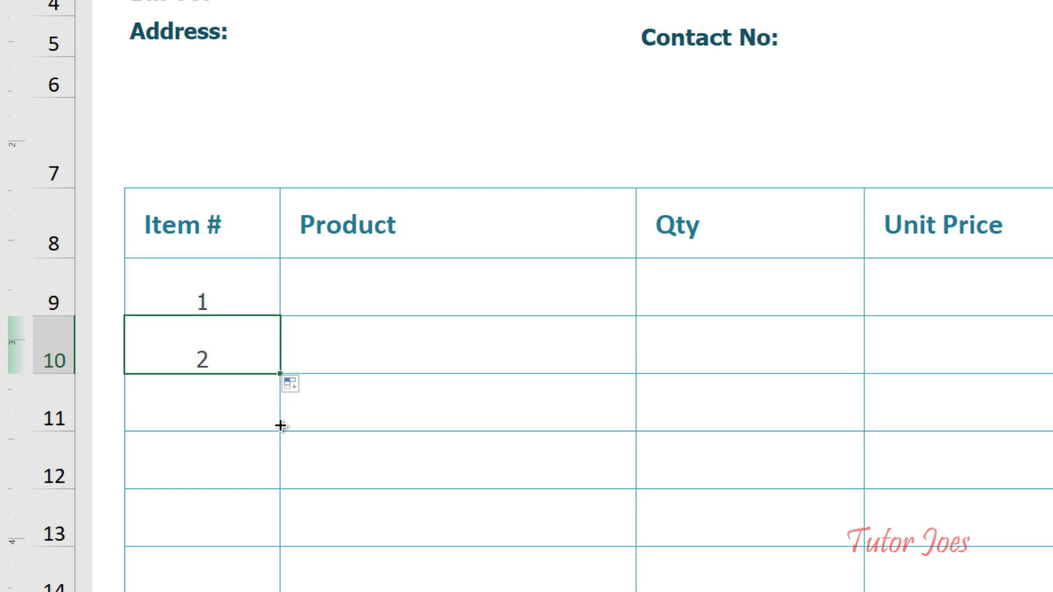
pyautogui.doubleClick(251, 365)
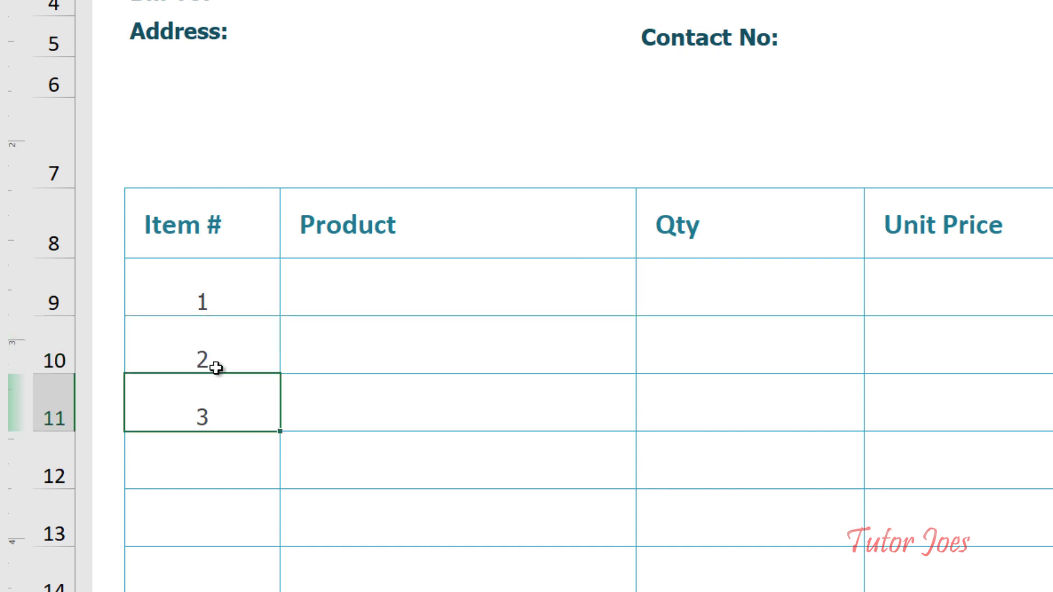
pyautogui.press('Return')
# Step: Delete the item numbers 2 and 3 from rows 10 and 11
pyautogui.keyDown('shift'); pyautogui.click(215, 404); pyautogui.keyUp('shift')
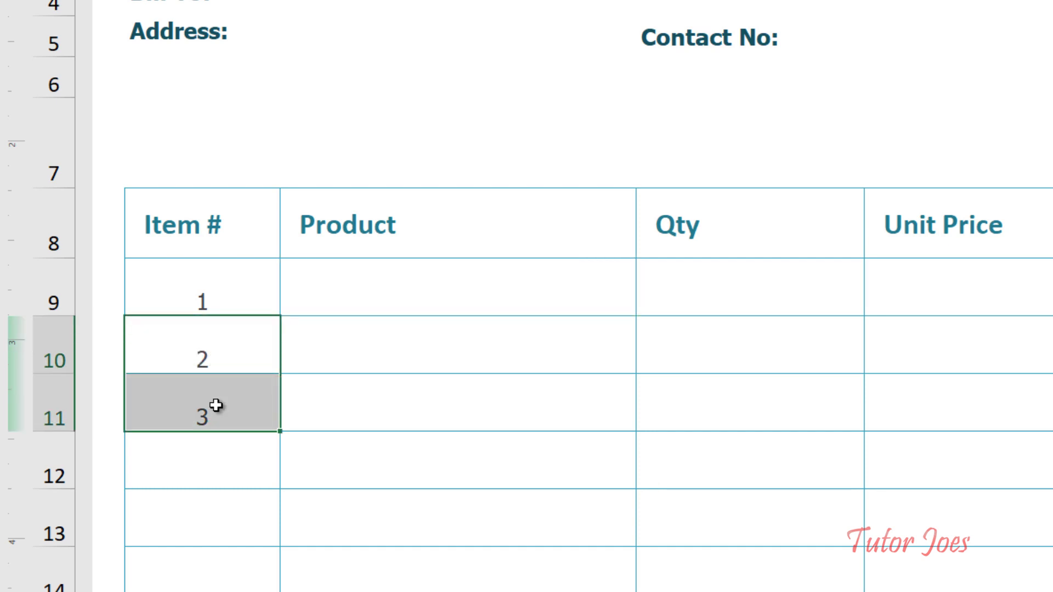
pyautogui.press('Delete')
pyautogui.click(361, 289)
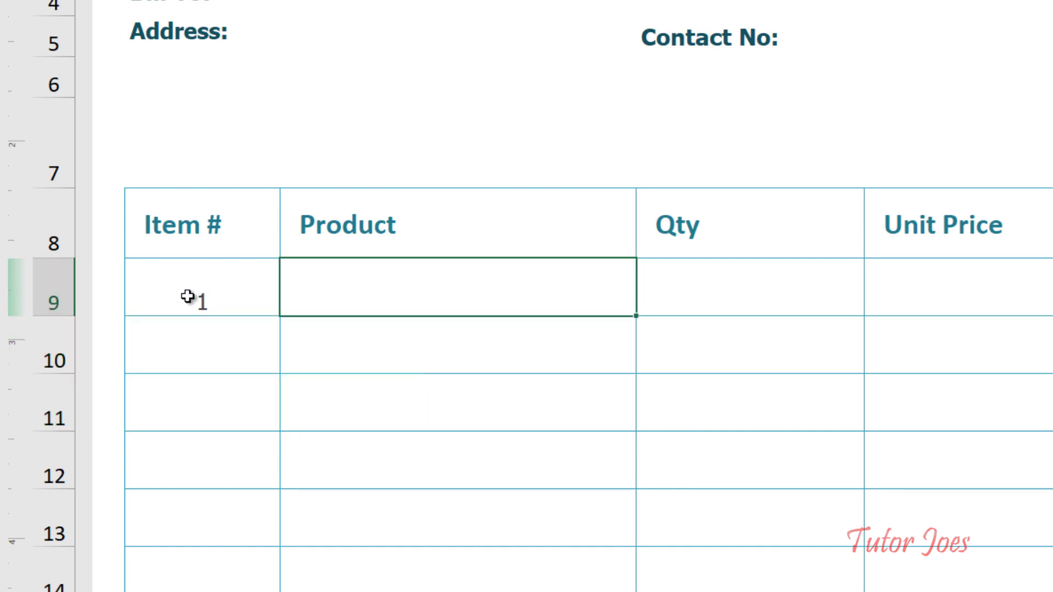
# Step: Type =IF(AND(C8<>"",C9<>""),ROW(C8)-7,"") into the first Item # cell, clicking C8 and C9 as references
pyautogui.click(187, 302)
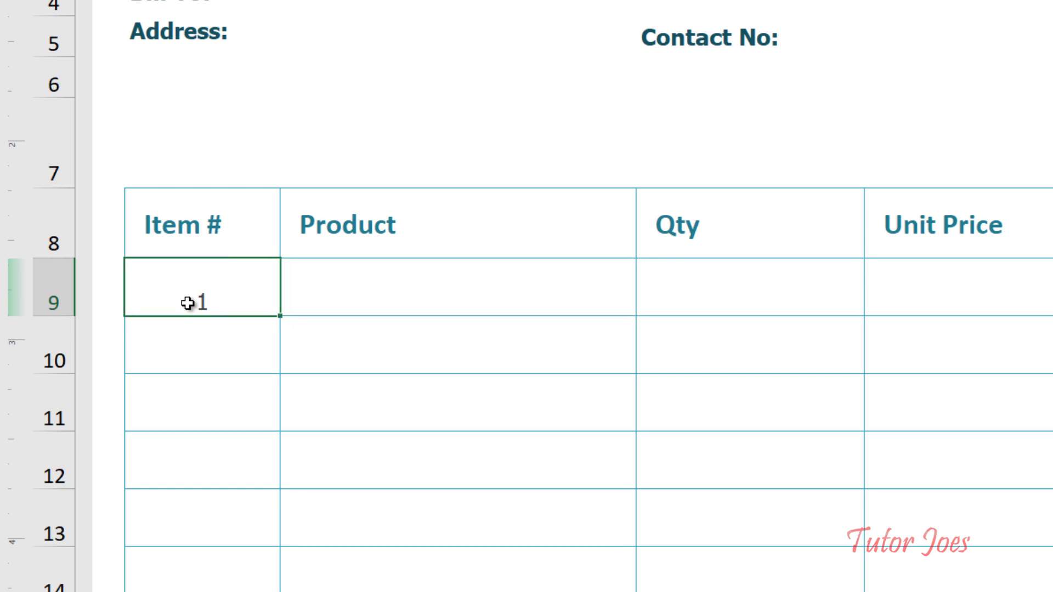
pyautogui.write('=')
pyautogui.write('if(')
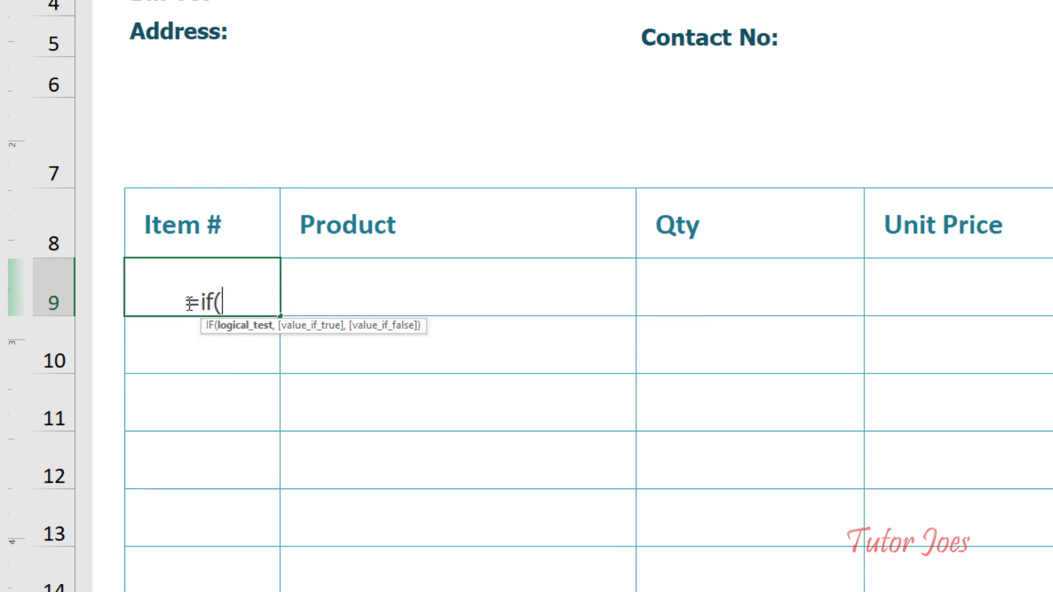
pyautogui.write('and(')
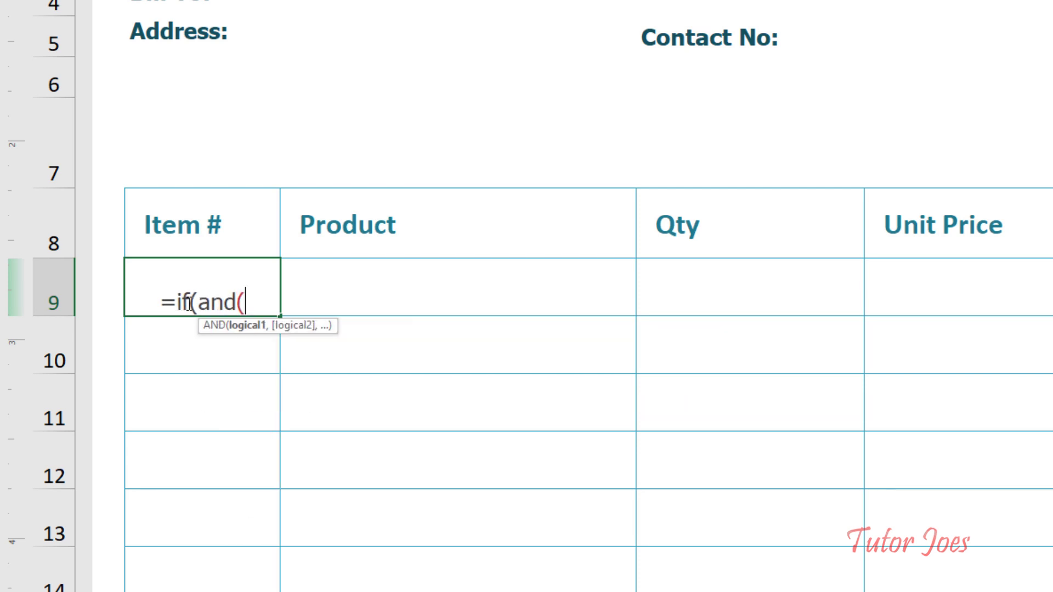
pyautogui.click(354, 222)
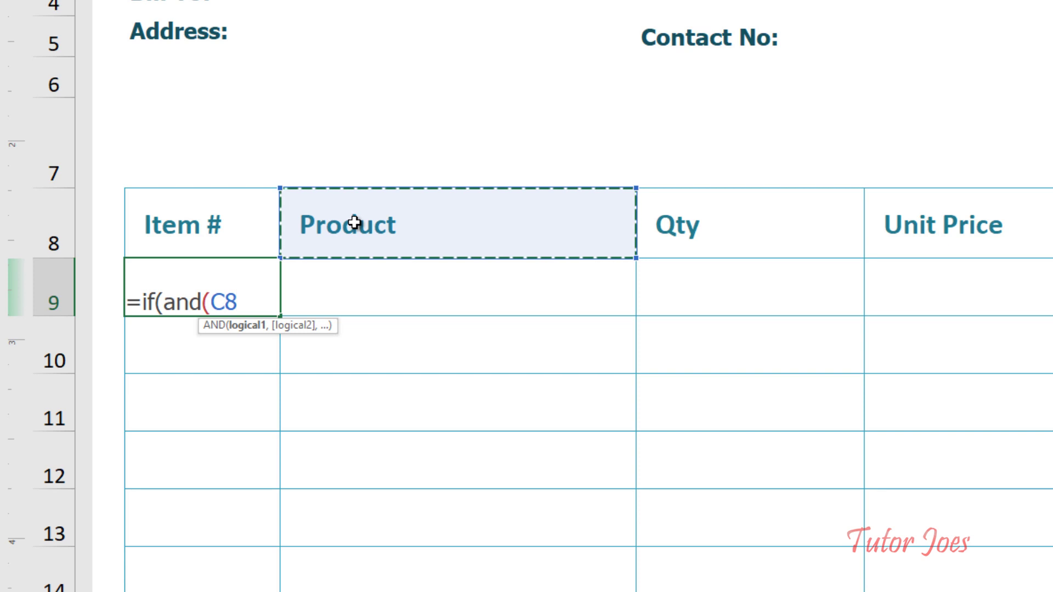
pyautogui.write('< ')
pyautogui.write('""')
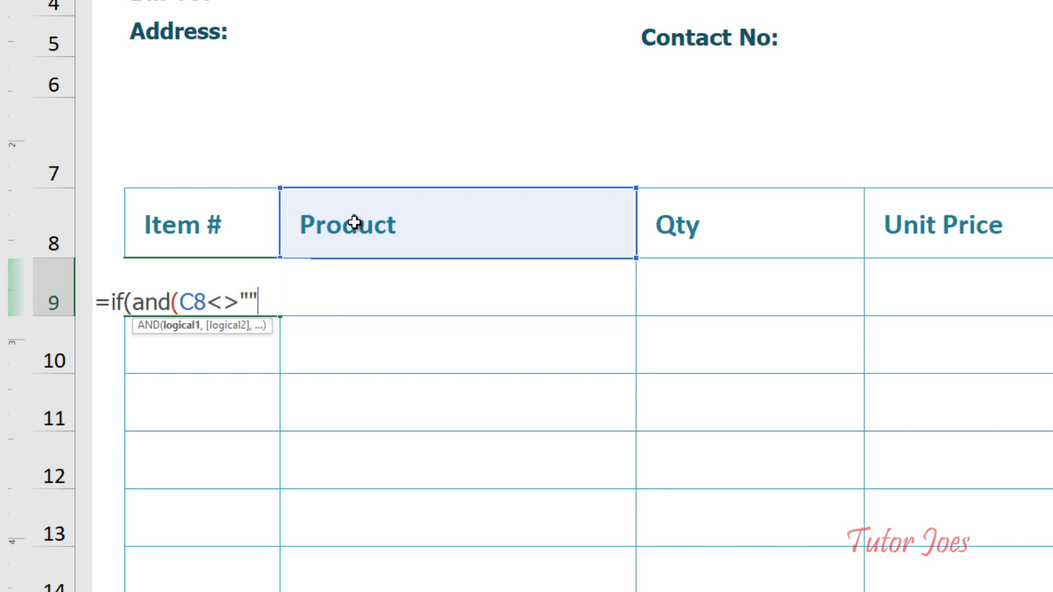
pyautogui.write(',')
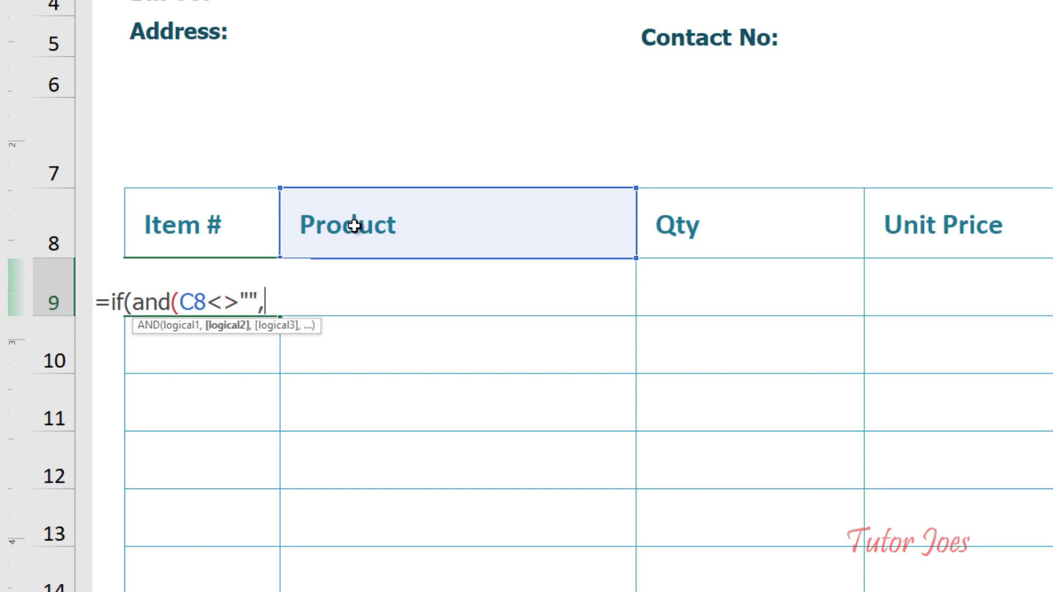
pyautogui.click(377, 292)
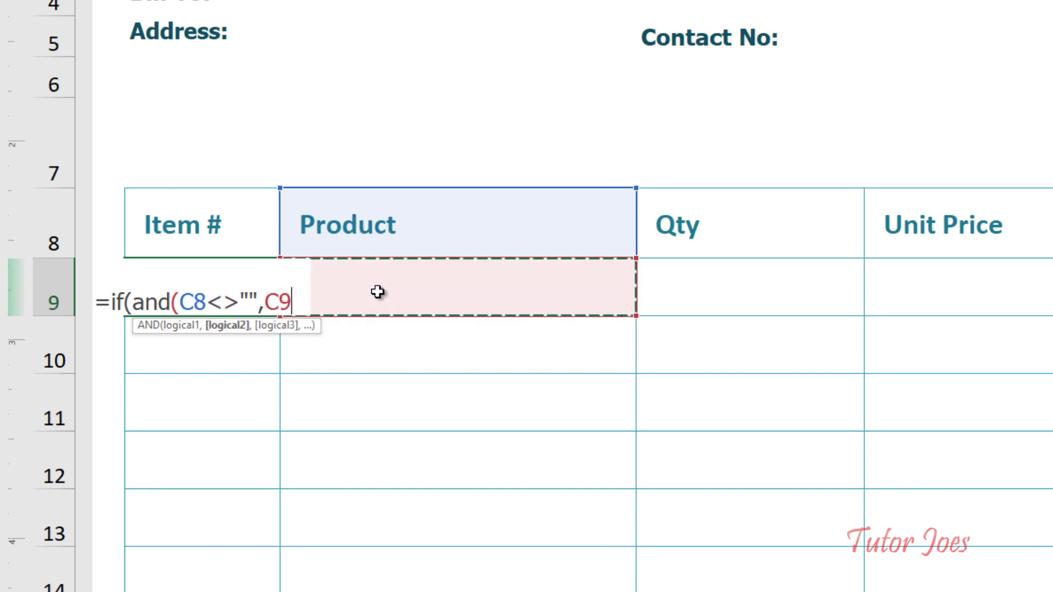
pyautogui.write('<>')
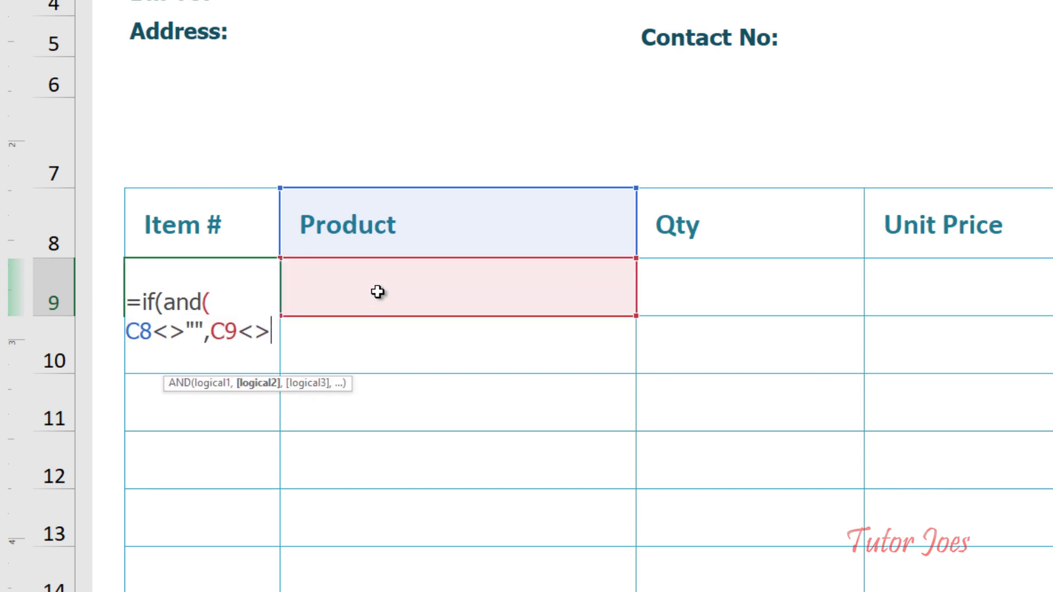
pyautogui.write('""')
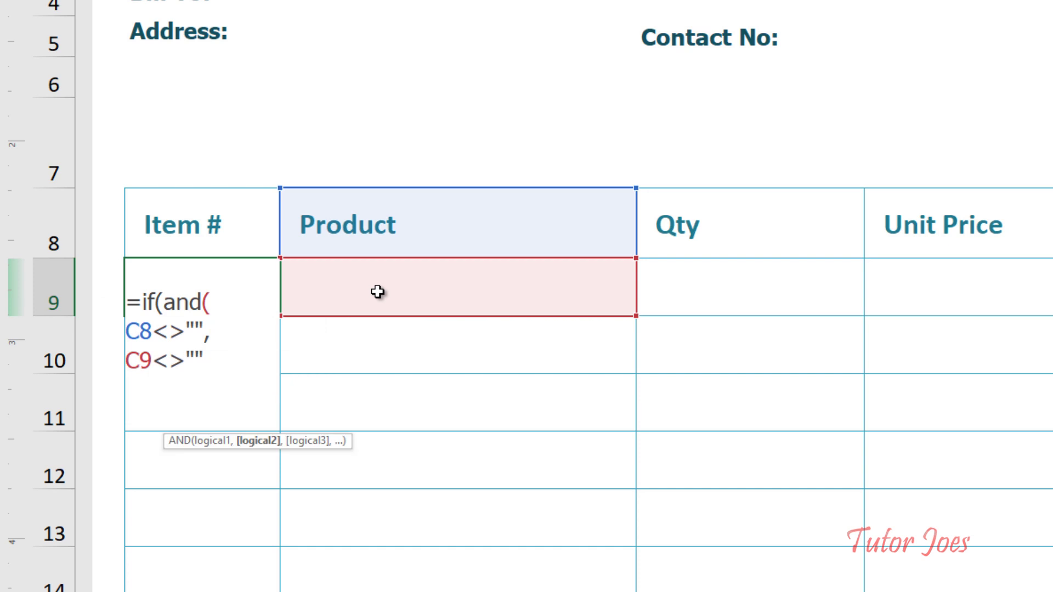
pyautogui.write('),')
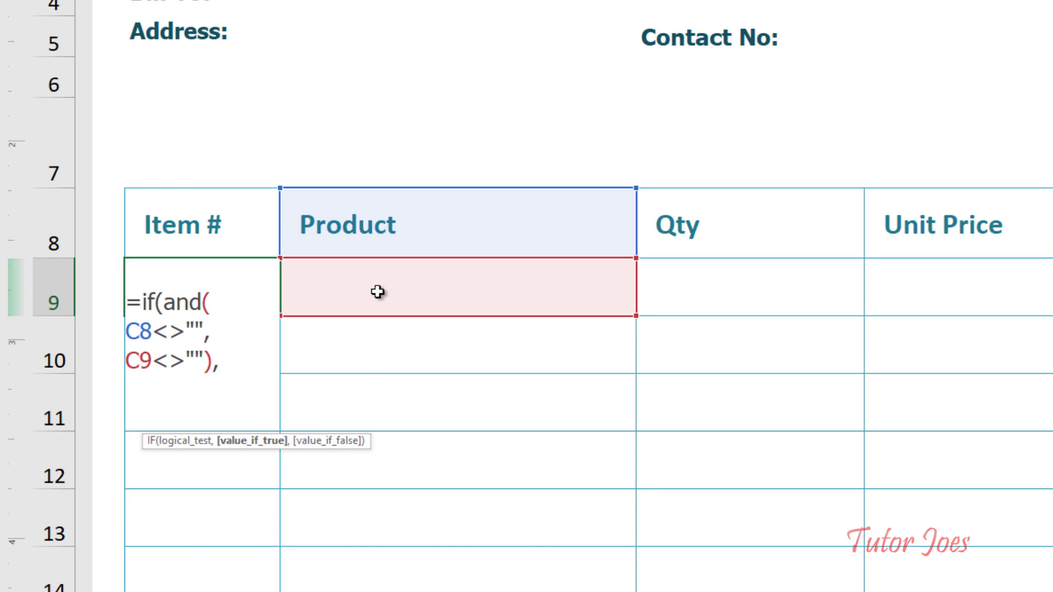
pyautogui.write('roe')
pyautogui.press('BackSpace')
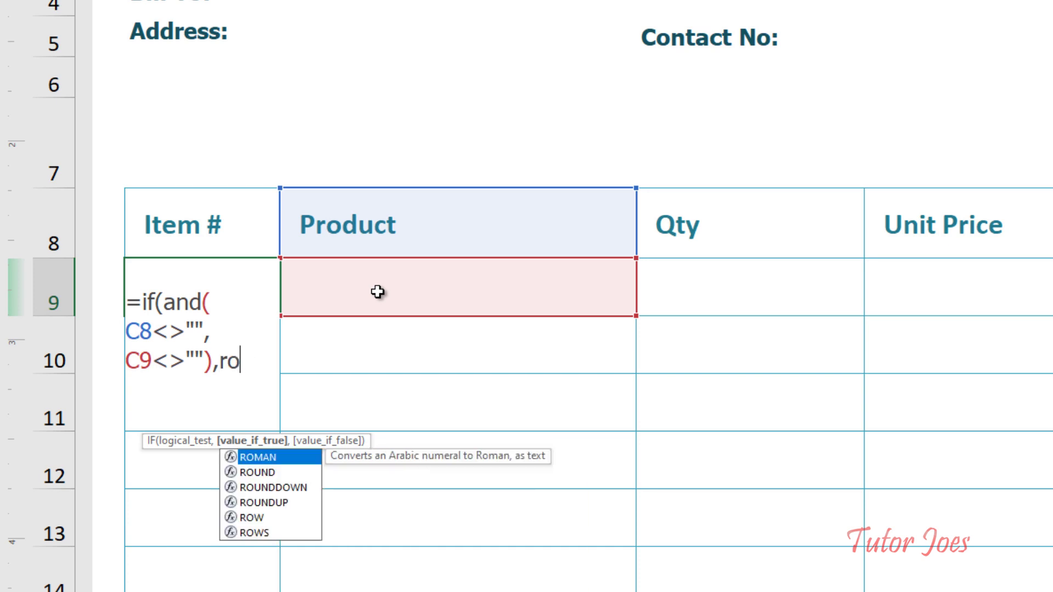
pyautogui.write('w(')
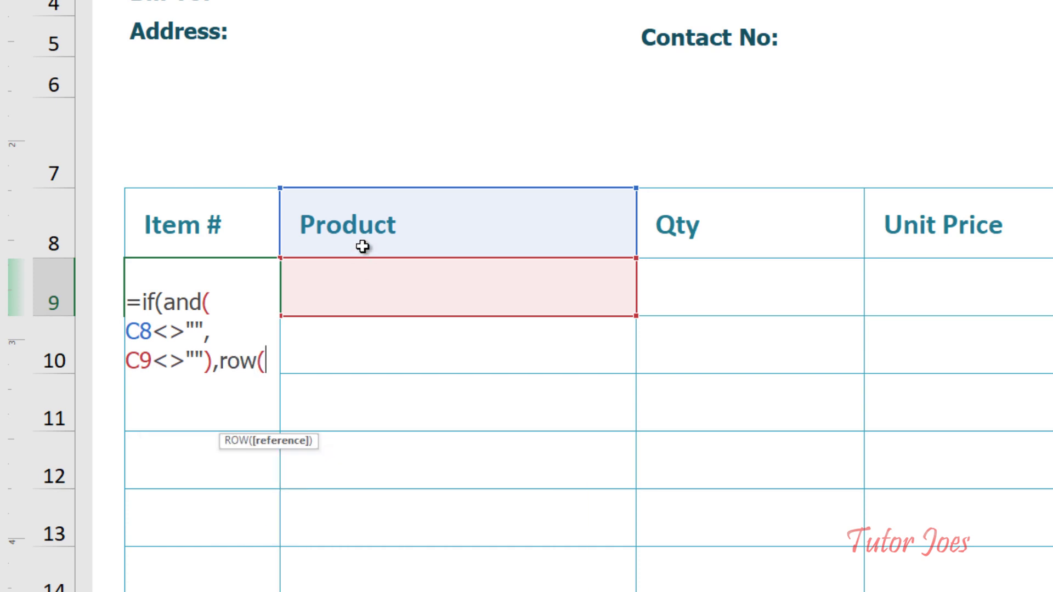
pyautogui.click(411, 244)
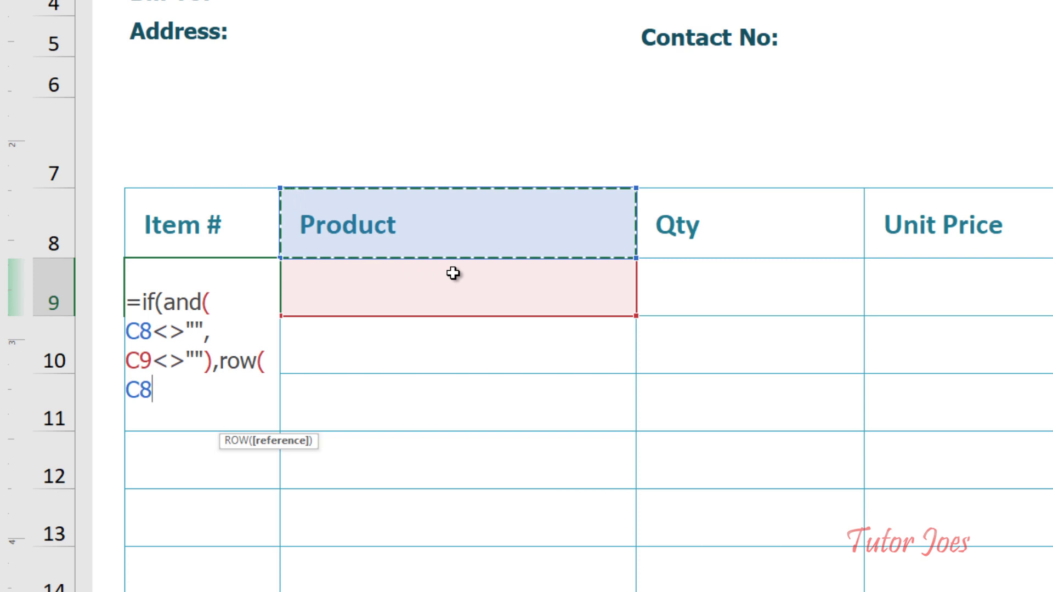
pyautogui.write(')-')
pyautogui.write('7')
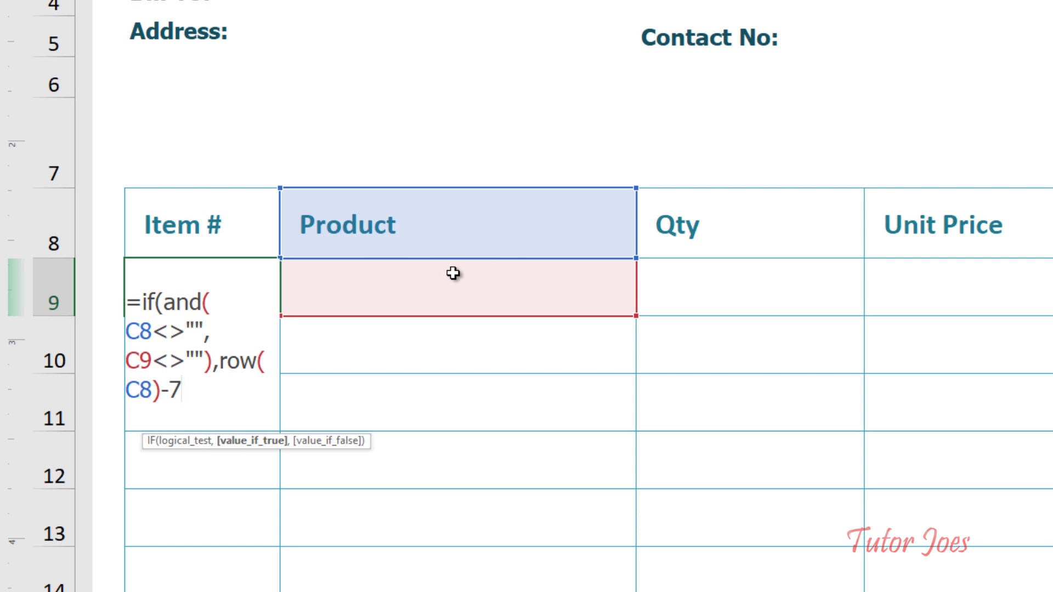
pyautogui.write(',')
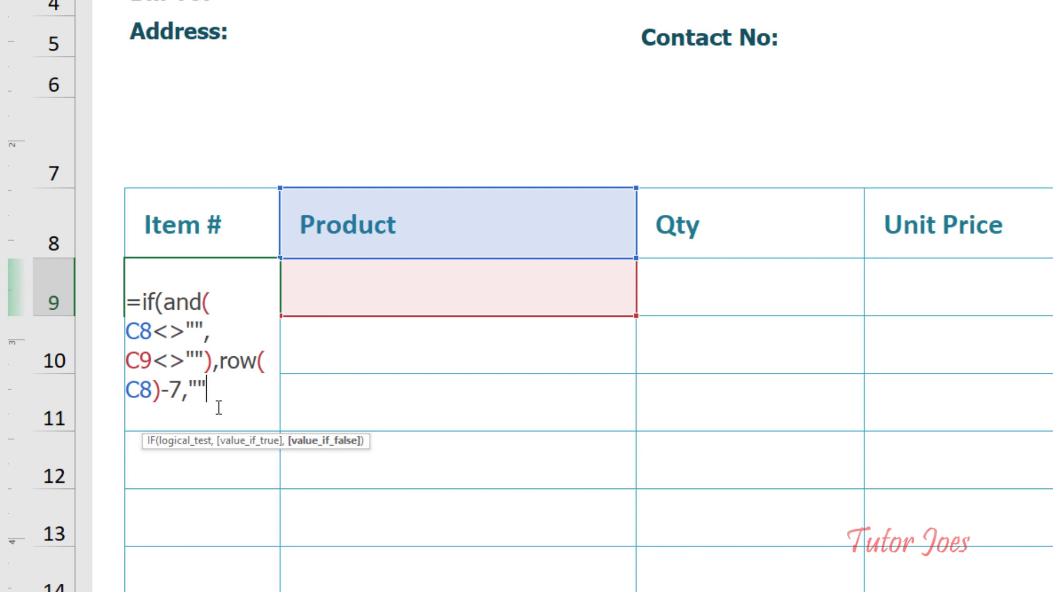
pyautogui.write(')')
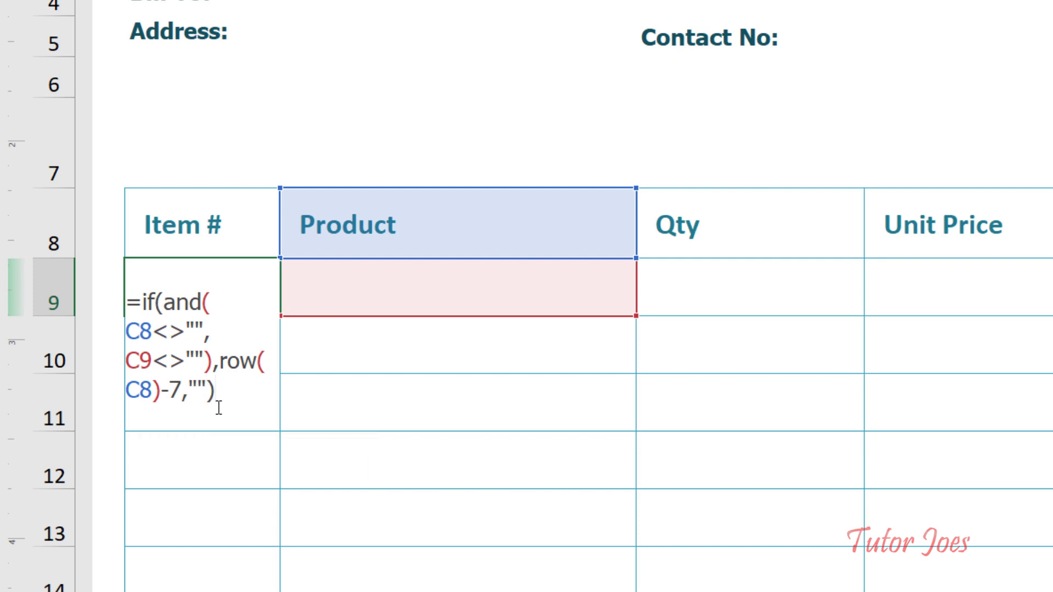
# Step: Commit the conditional Item # formula and enter Ram as the first product
pyautogui.press('Return')
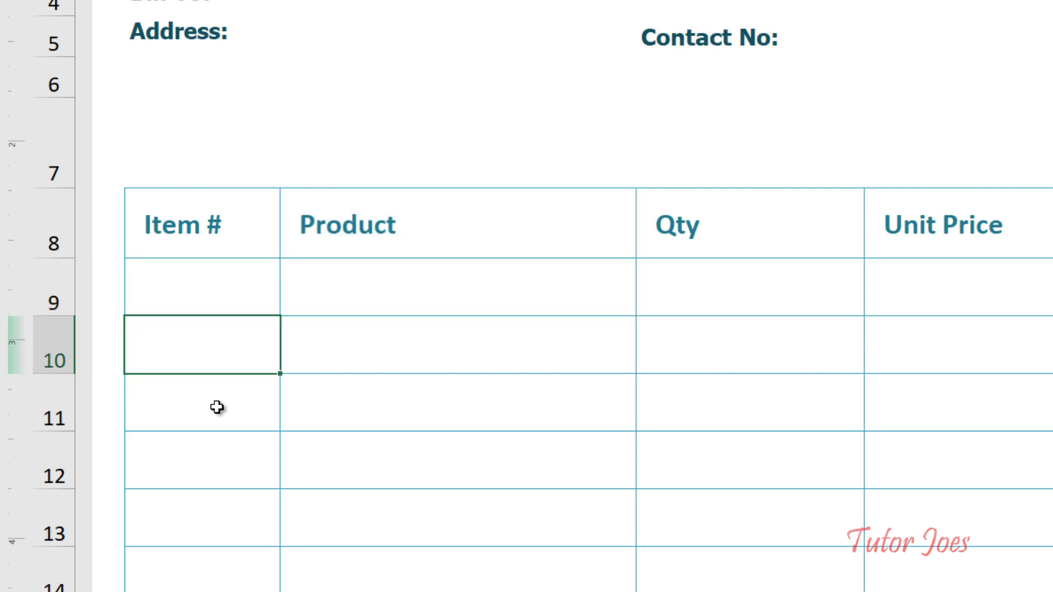
pyautogui.click(232, 282)
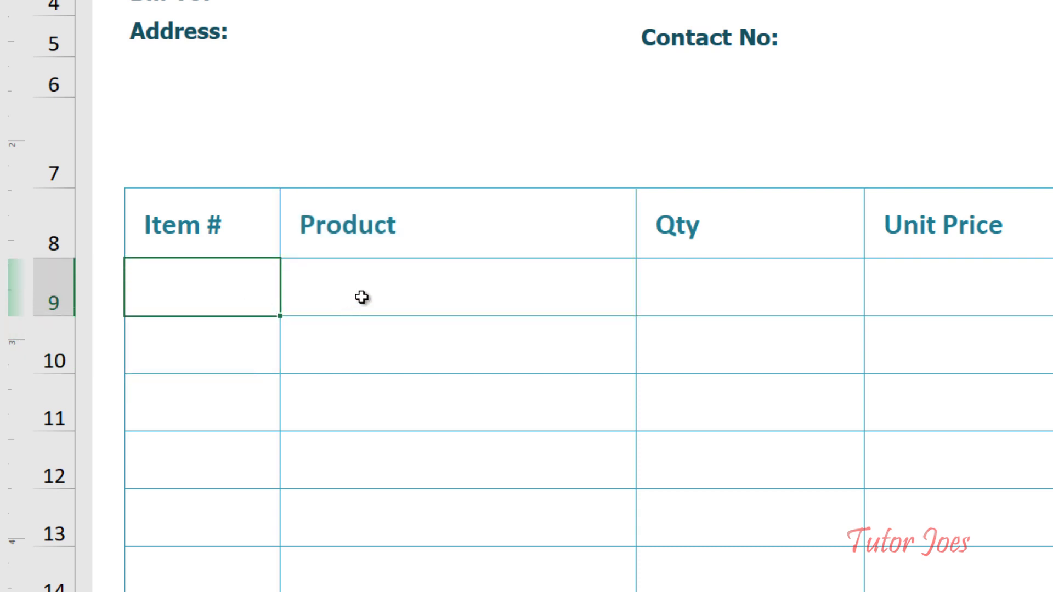
pyautogui.press('Tab')
pyautogui.write('R')
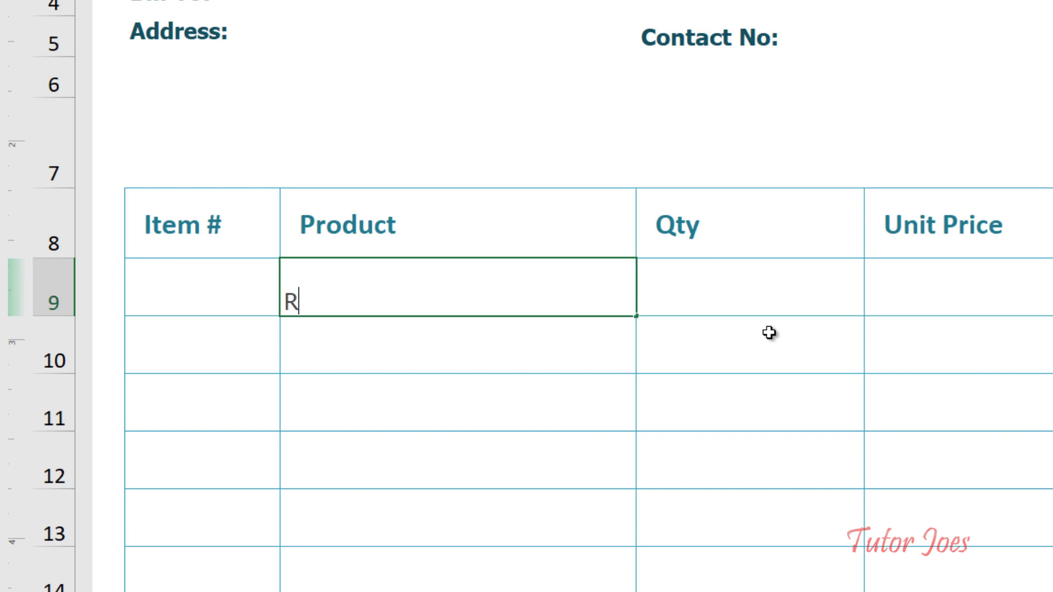
pyautogui.write('am')
pyautogui.press('Return')
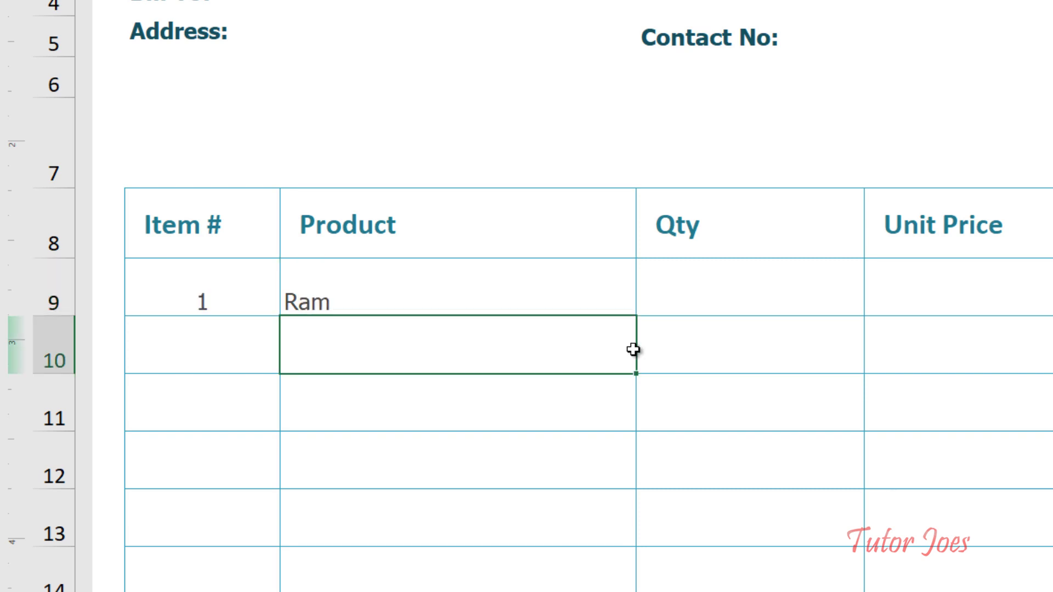
# Step: Copy the Item # formula down to row 23 and check the copy in row 10
pyautogui.click(201, 285)
pyautogui.moveTo(280, 317); pyautogui.dragTo(253, 446)
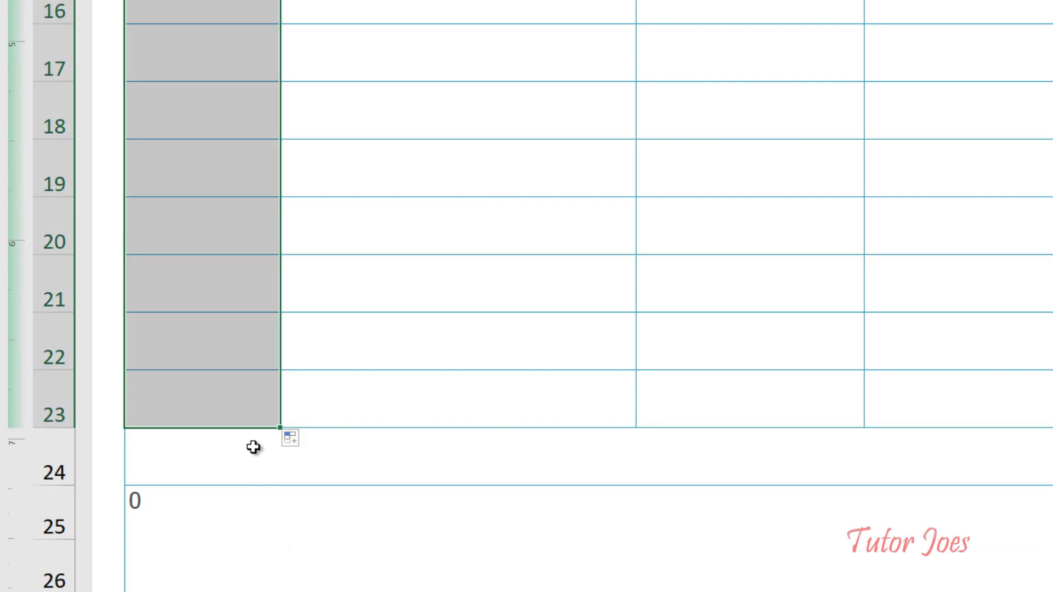
pyautogui.scroll(3, 235, 404)
pyautogui.scroll(2, 282, 347)
pyautogui.scroll(-2, 328, 229)
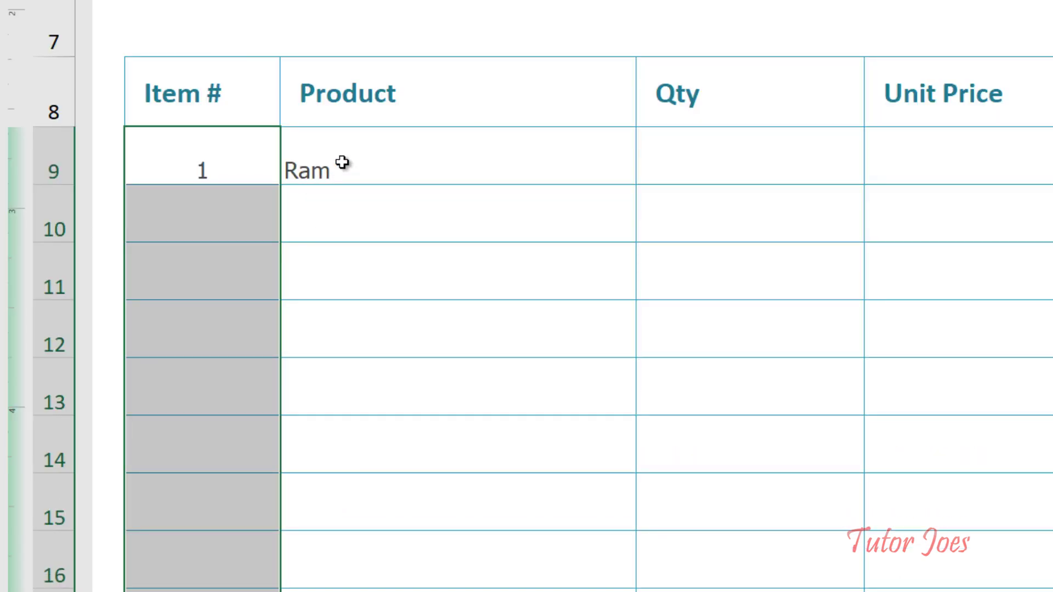
pyautogui.doubleClick(192, 213)
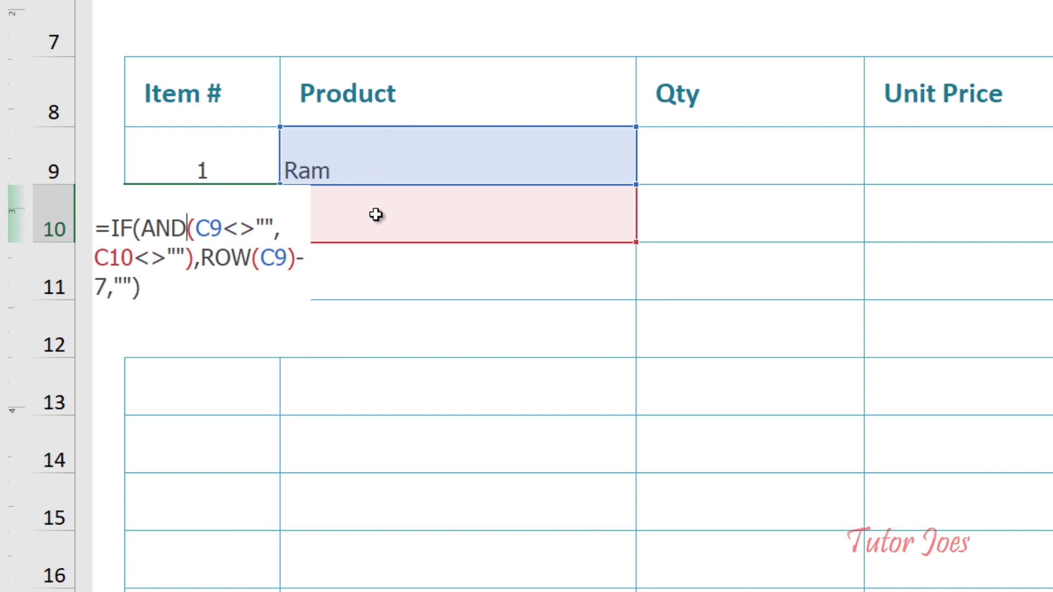
# Step: Enter Printer as the row 10 product so it is numbered 2
pyautogui.click(374, 215)
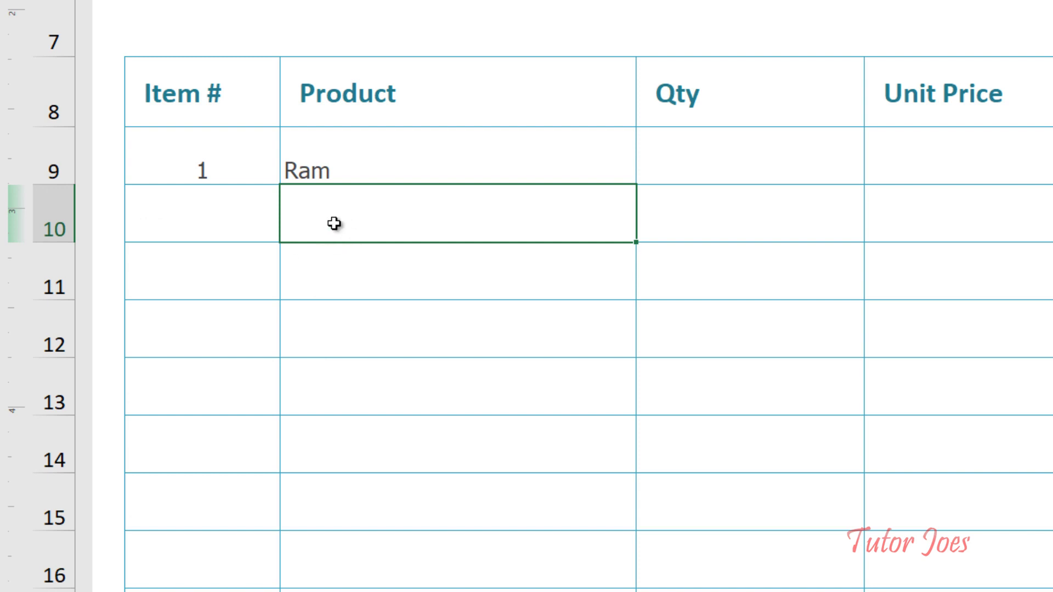
pyautogui.write('Print')
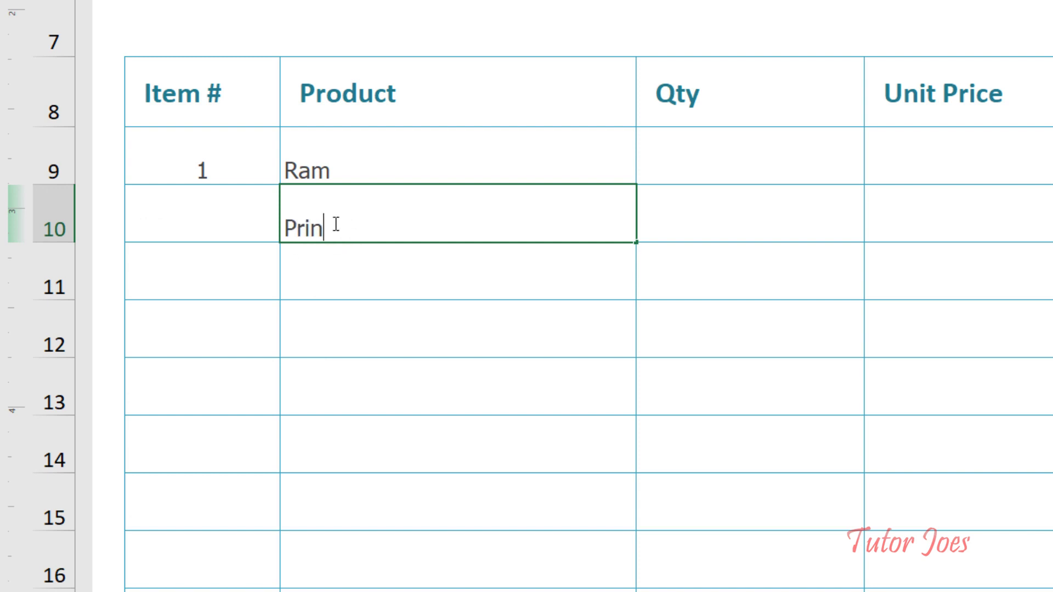
pyautogui.write('er')
pyautogui.press('Return')
pyautogui.click(203, 237)
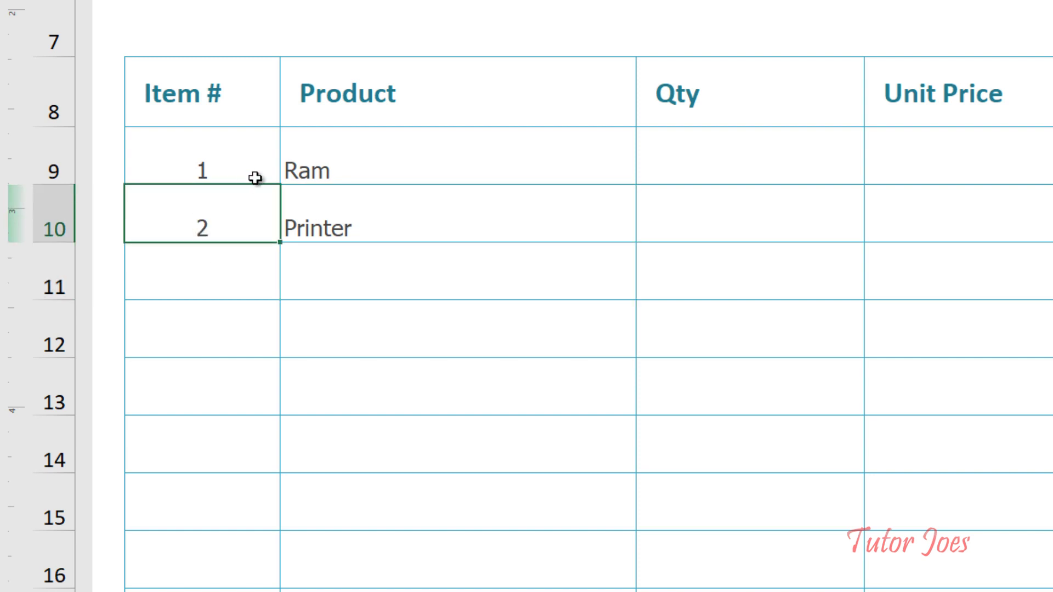
# Step: Review row 11's Item # formula, then enter Pendrive as the row 11 product
pyautogui.click(332, 270)
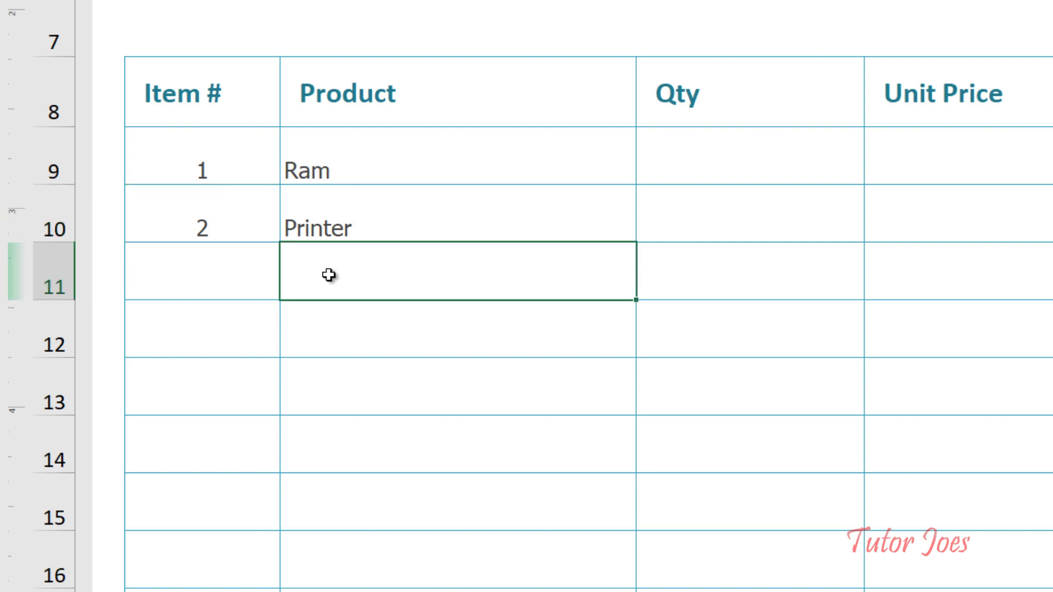
pyautogui.doubleClick(216, 283)
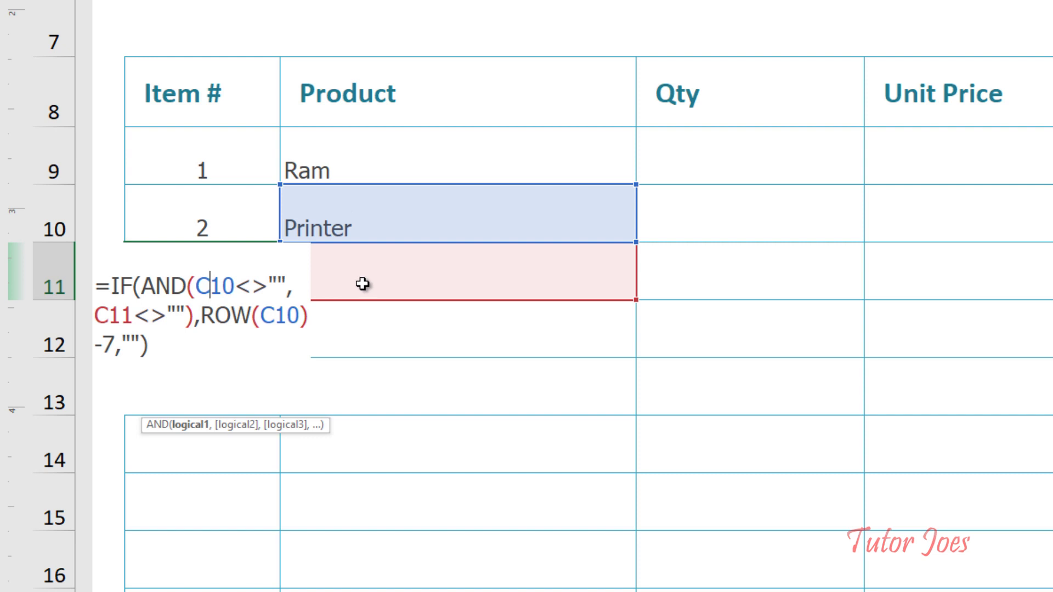
pyautogui.press('Return')
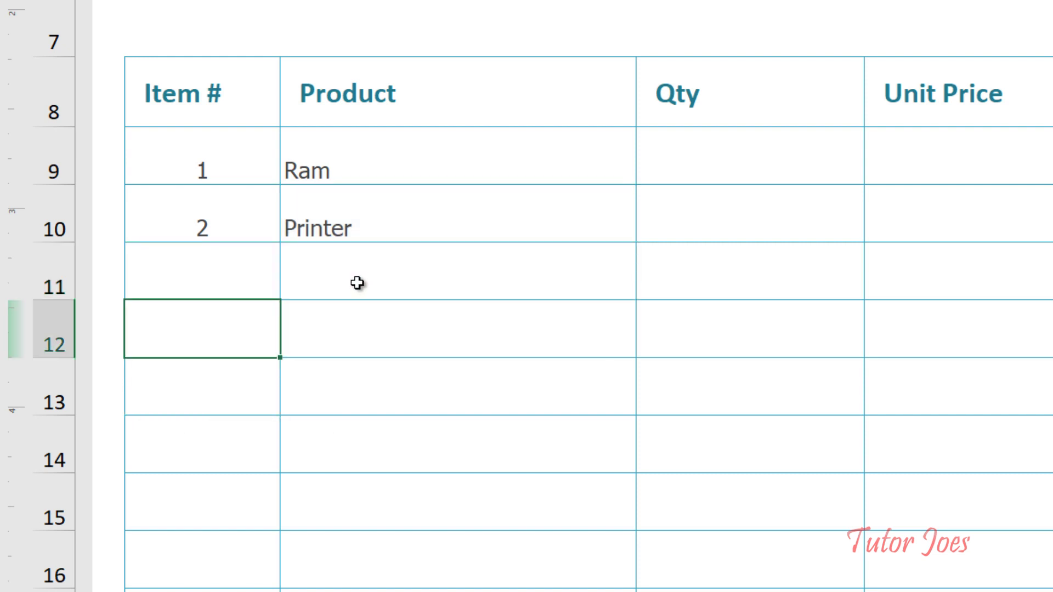
pyautogui.click(357, 283)
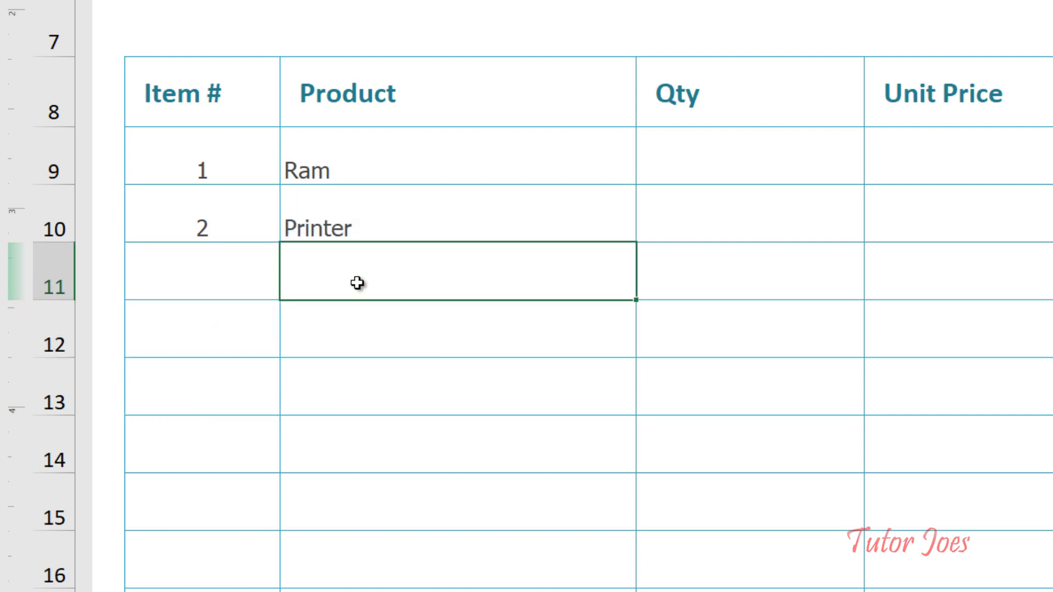
pyautogui.write('Pe')
pyautogui.write('ndr')
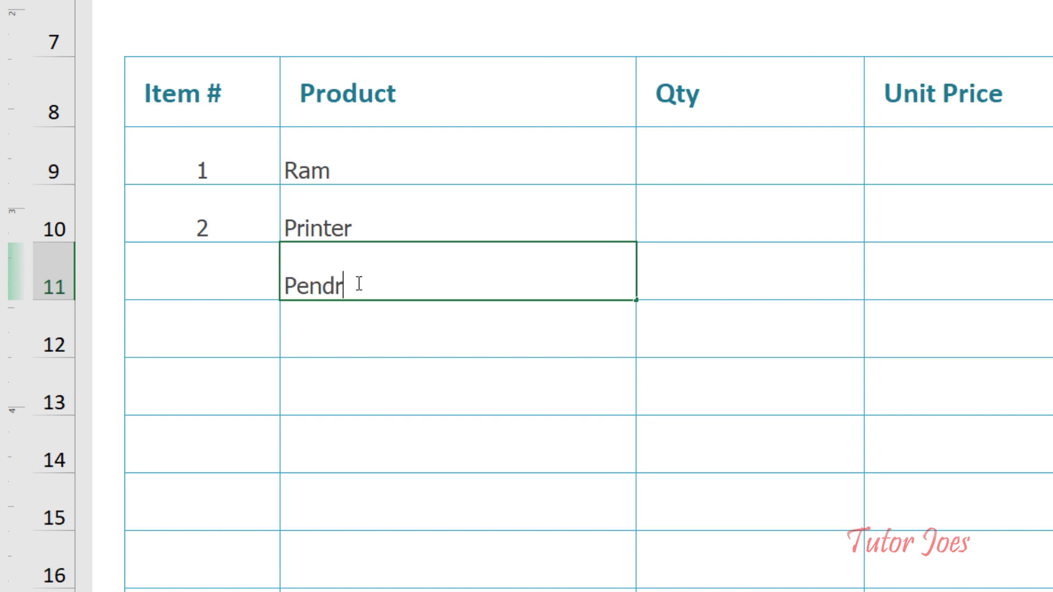
pyautogui.write('ive')
pyautogui.press('Return')
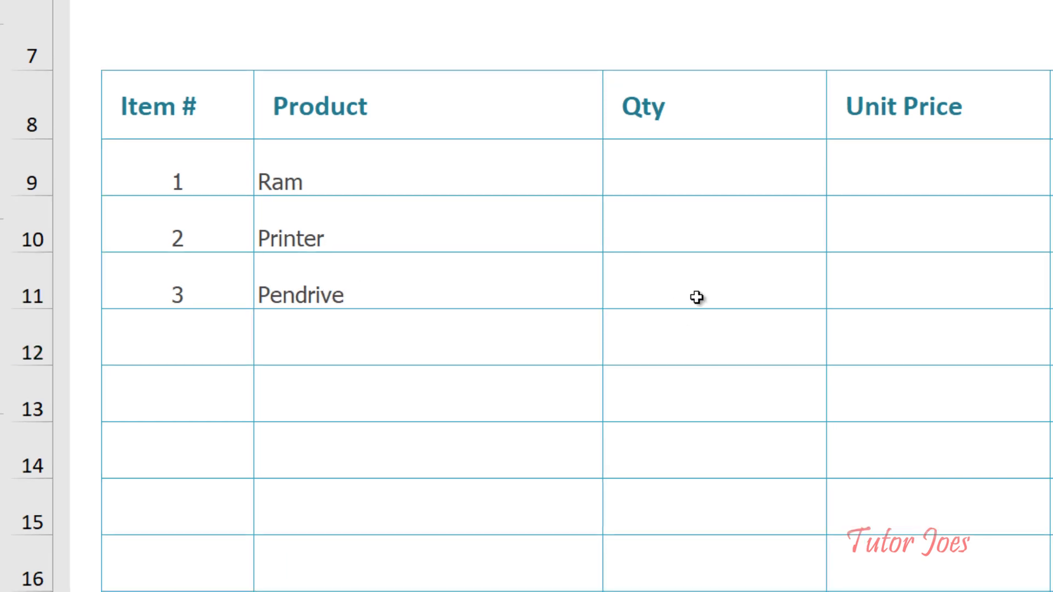
# Step: Enter =ROW(C11) in Pendrive's Qty cell D11, returning 11
pyautogui.click(696, 298)
pyautogui.write('=')
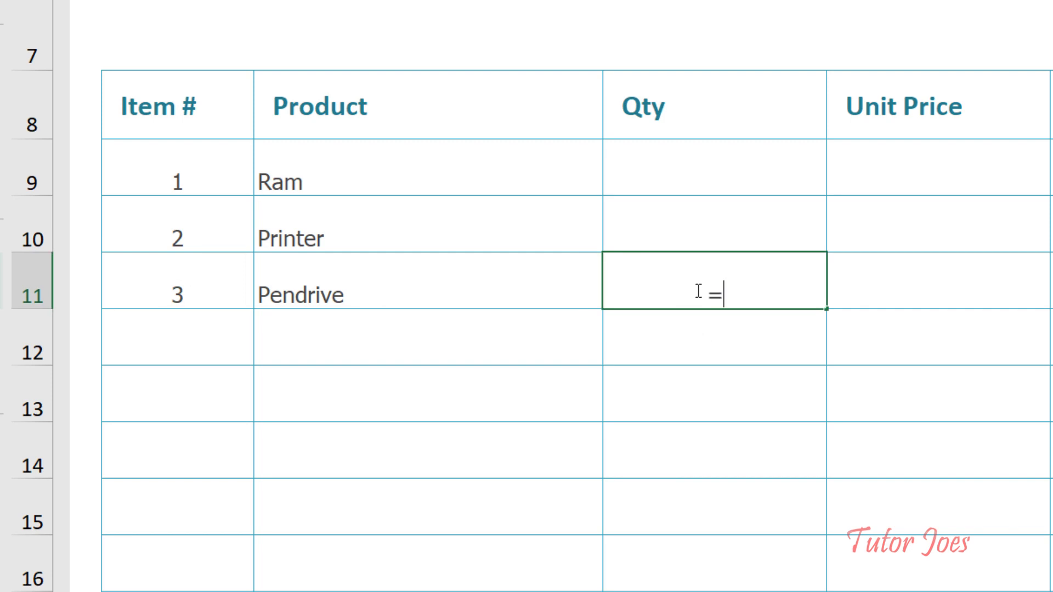
pyautogui.write('row')
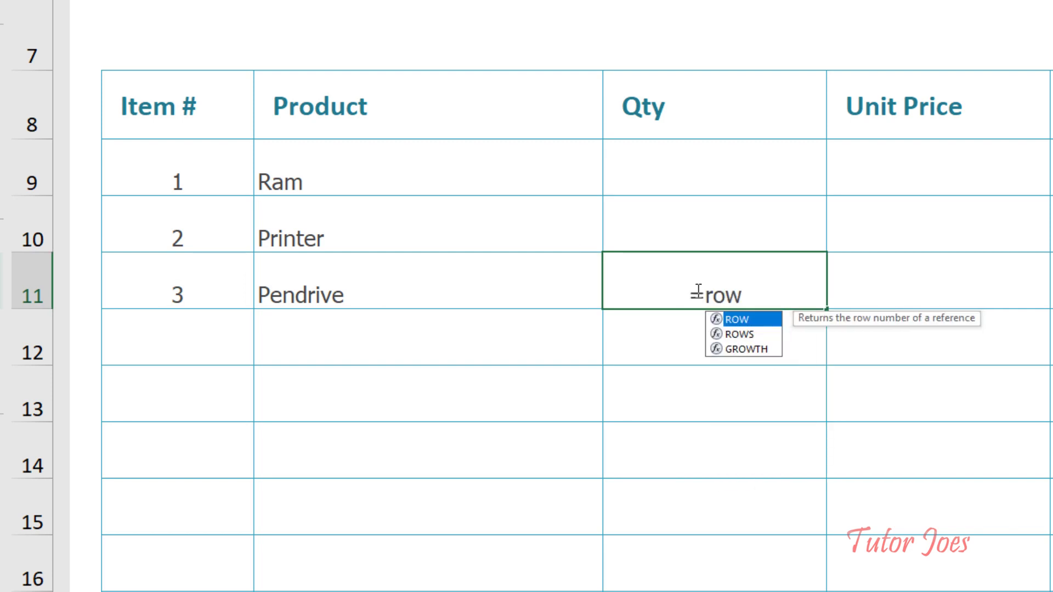
pyautogui.write('(')
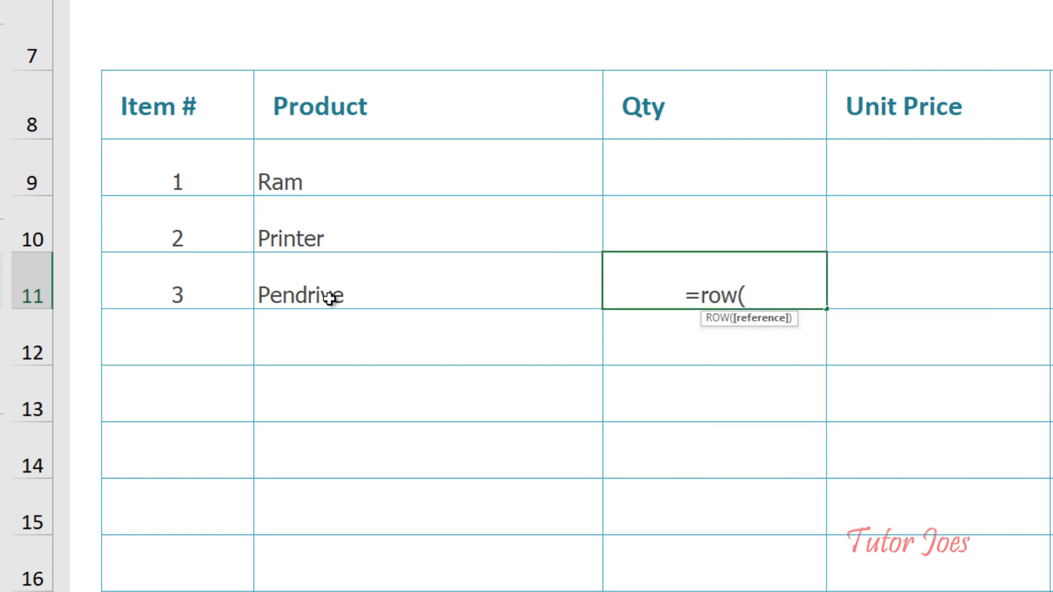
pyautogui.click(316, 298)
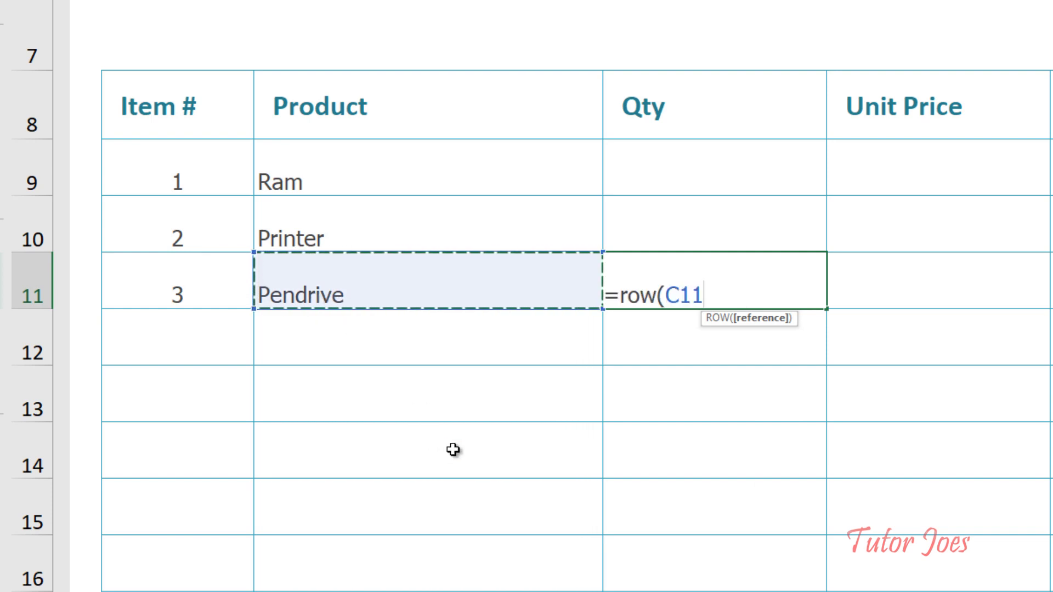
pyautogui.write(')')
pyautogui.press('Return')
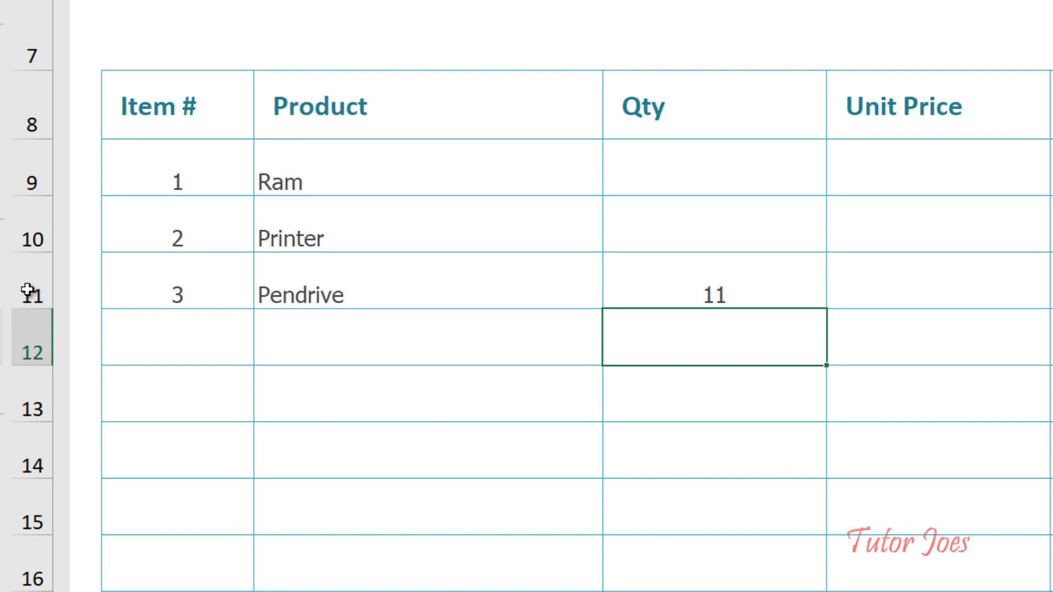
# Step: Point out row 11, its Item # 3, the Ram and Product header cells, and item 1
pyautogui.click(28, 290)
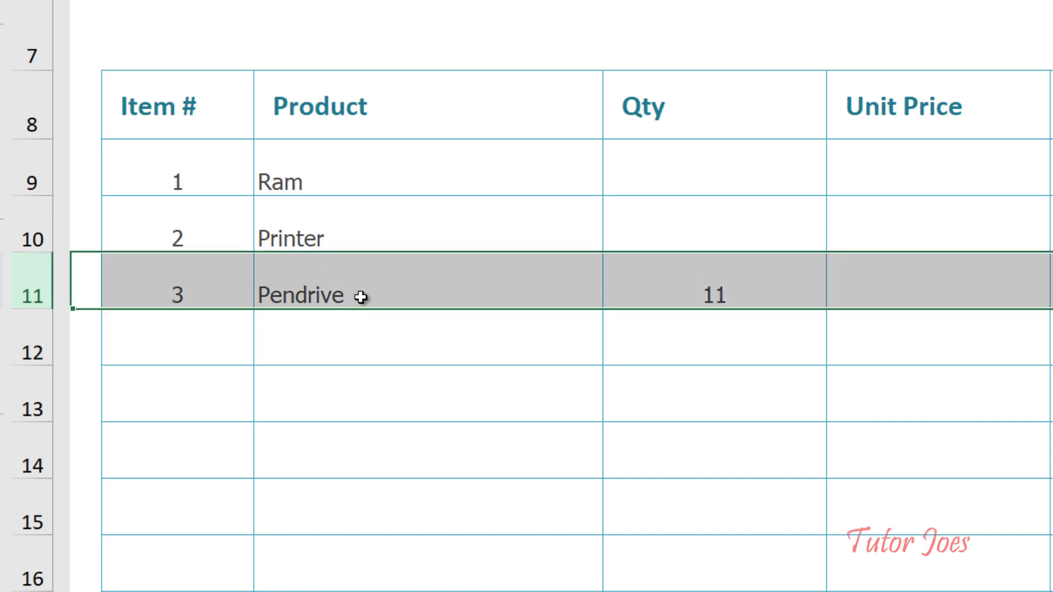
pyautogui.click(197, 274)
pyautogui.click(341, 165)
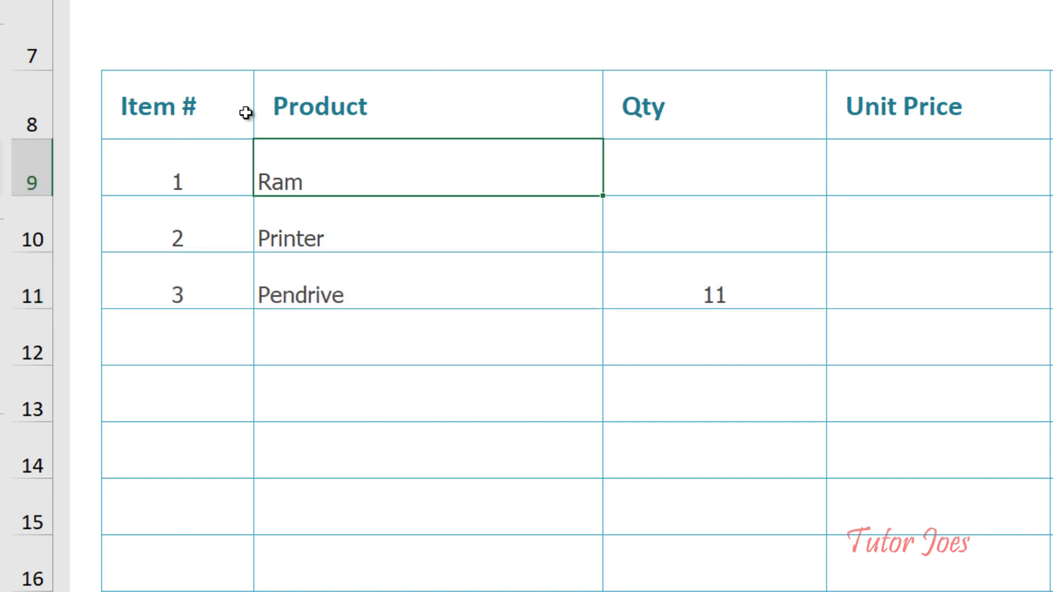
pyautogui.press('Up')
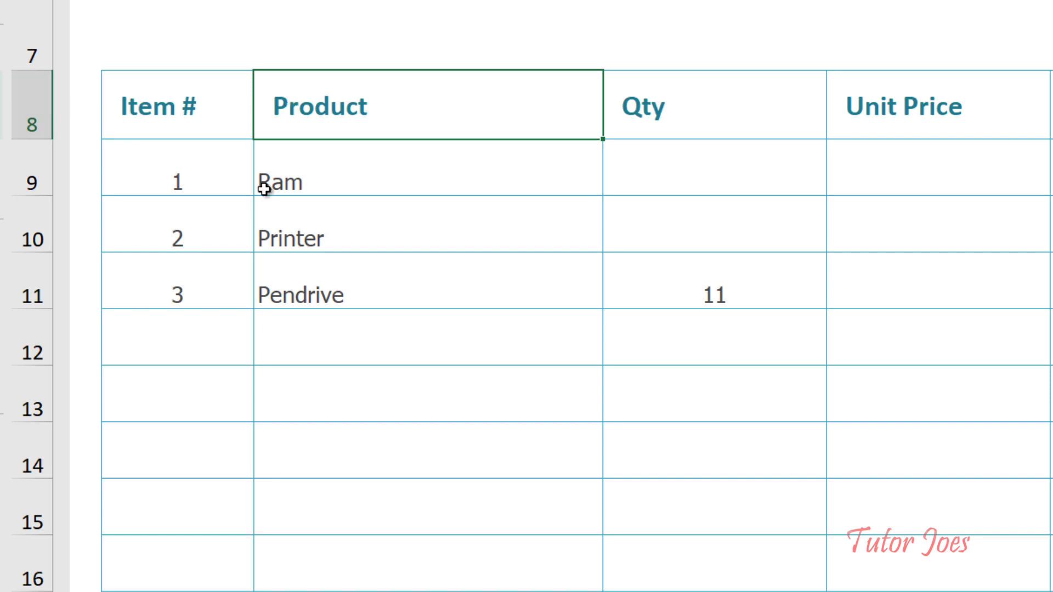
pyautogui.click(198, 175)
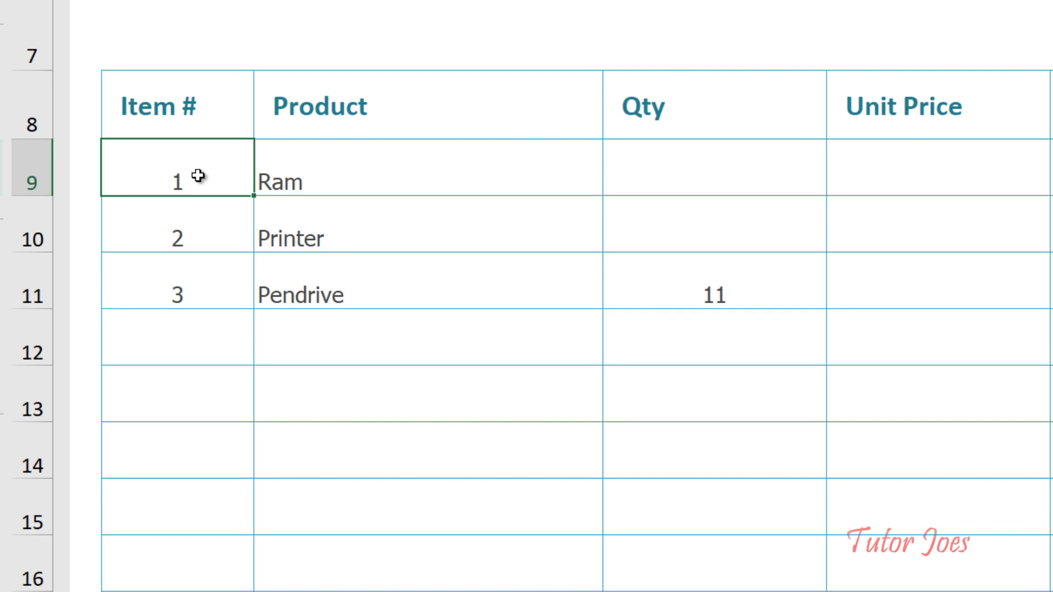
# Step: Subtract 7 in the D11 test formula, giving =ROW(C11)-7, which returns 4
pyautogui.doubleClick(773, 297)
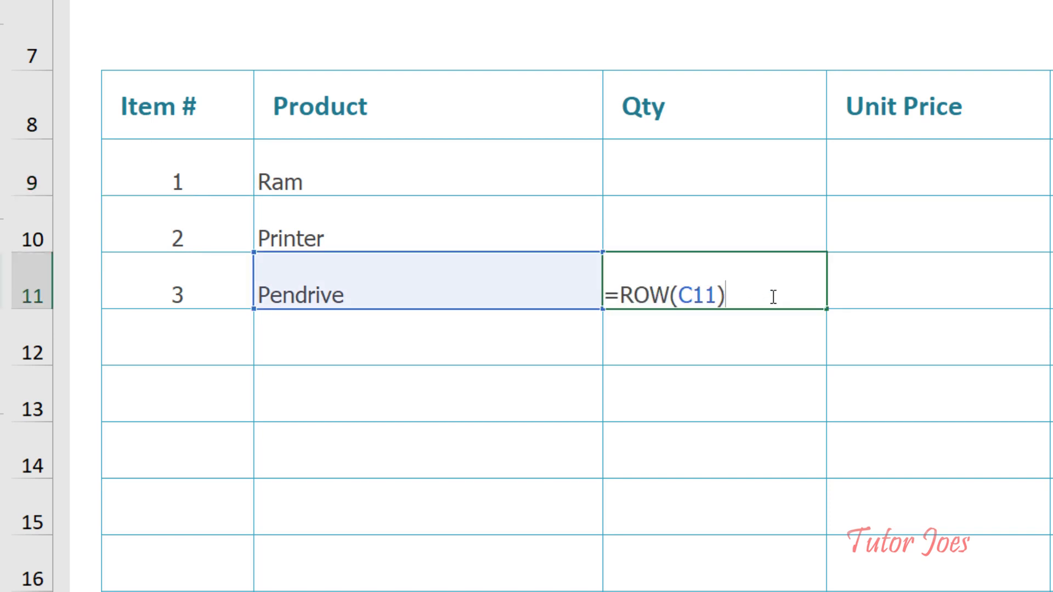
pyautogui.write('-7')
pyautogui.press('Return')
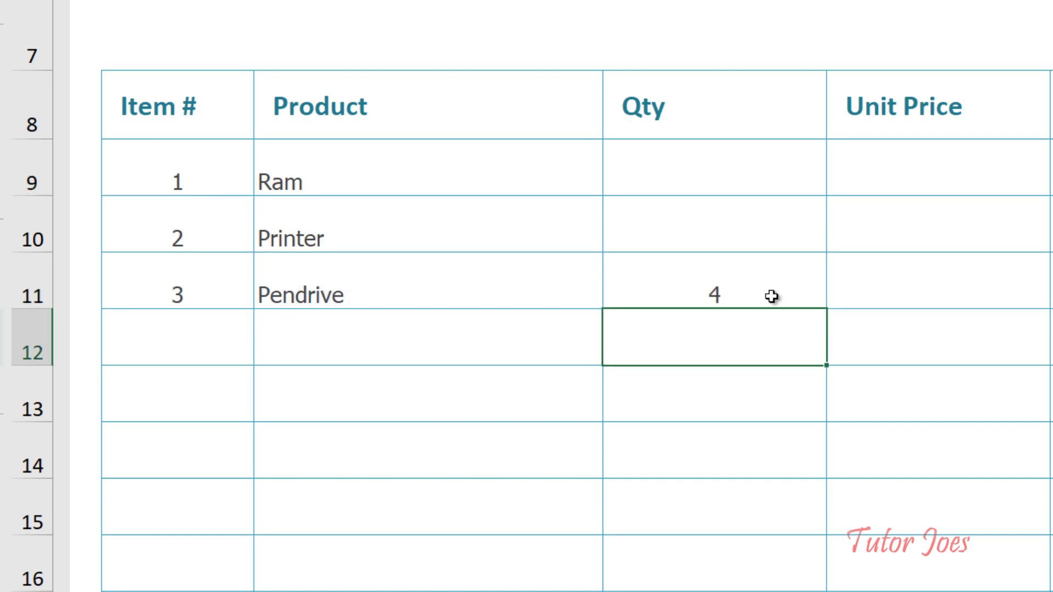
pyautogui.click(771, 296)
pyautogui.doubleClick(773, 296)
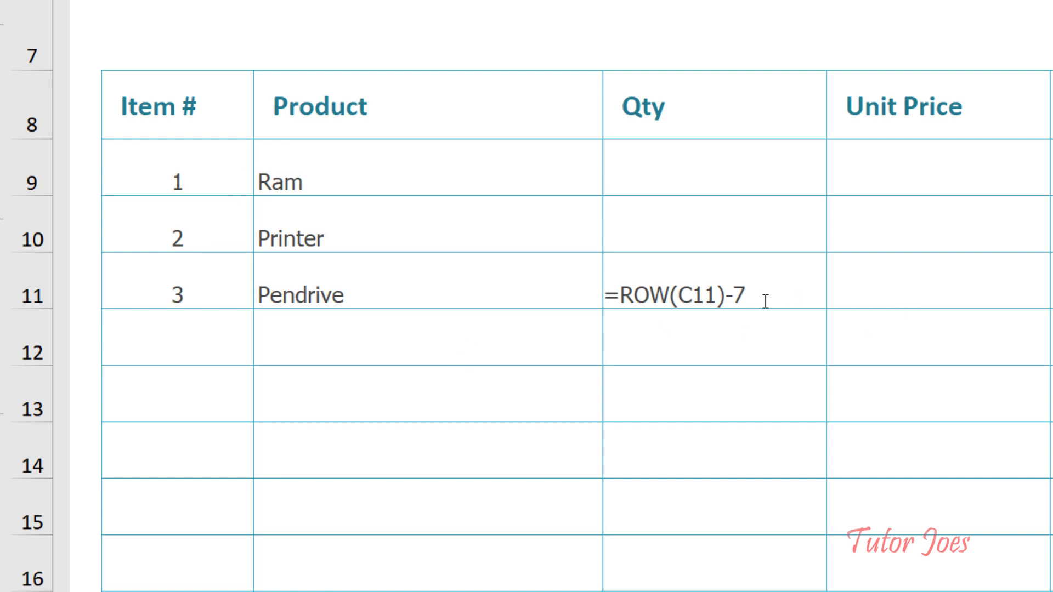
pyautogui.press('Return')
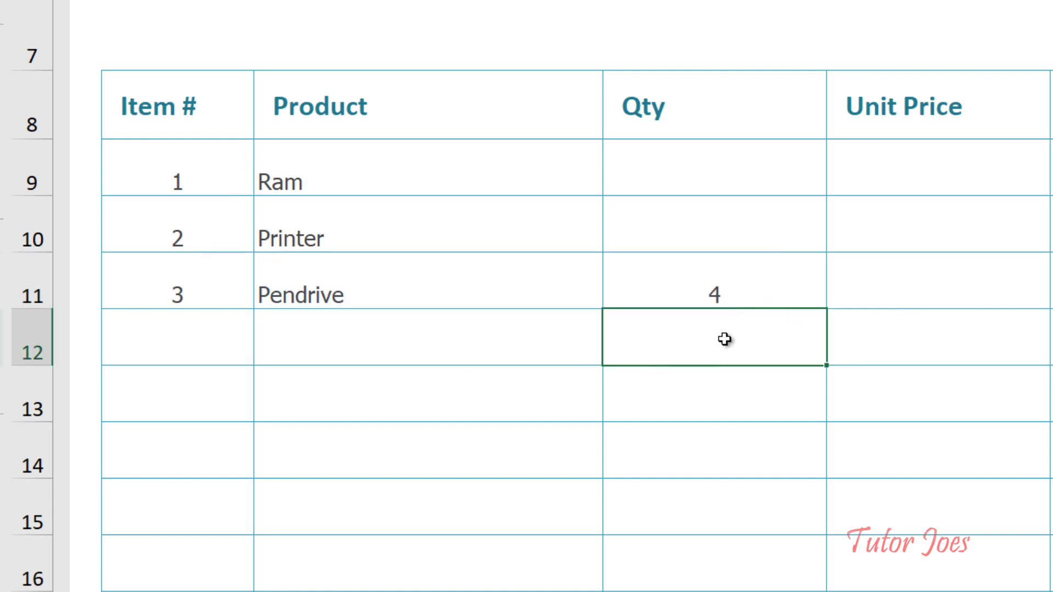
# Step: Change the reference to C10 so ROW(C10)-7 returns 3, then clear D11
pyautogui.doubleClick(739, 289)
pyautogui.write('=ROW(C11)-7')
pyautogui.click(720, 299)
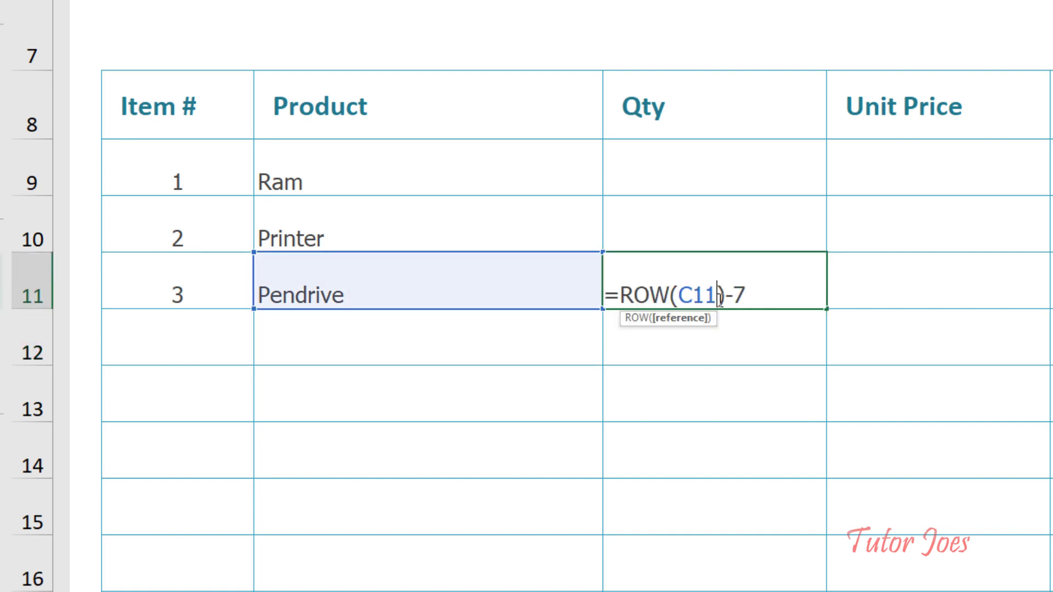
pyautogui.press('BackSpace')
pyautogui.press('BackSpace')
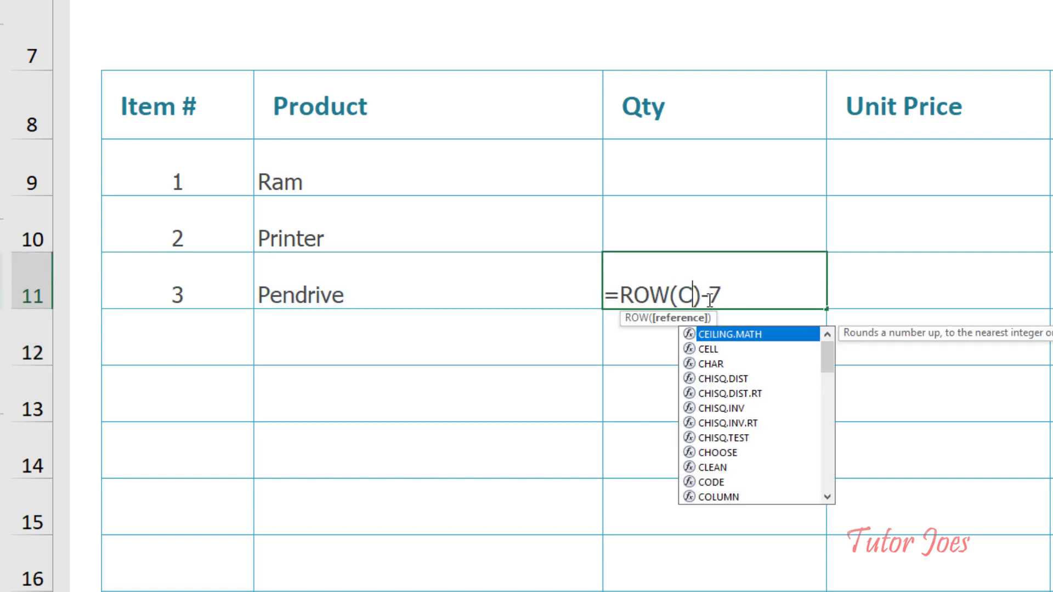
pyautogui.press('BackSpace')
pyautogui.click(411, 233)
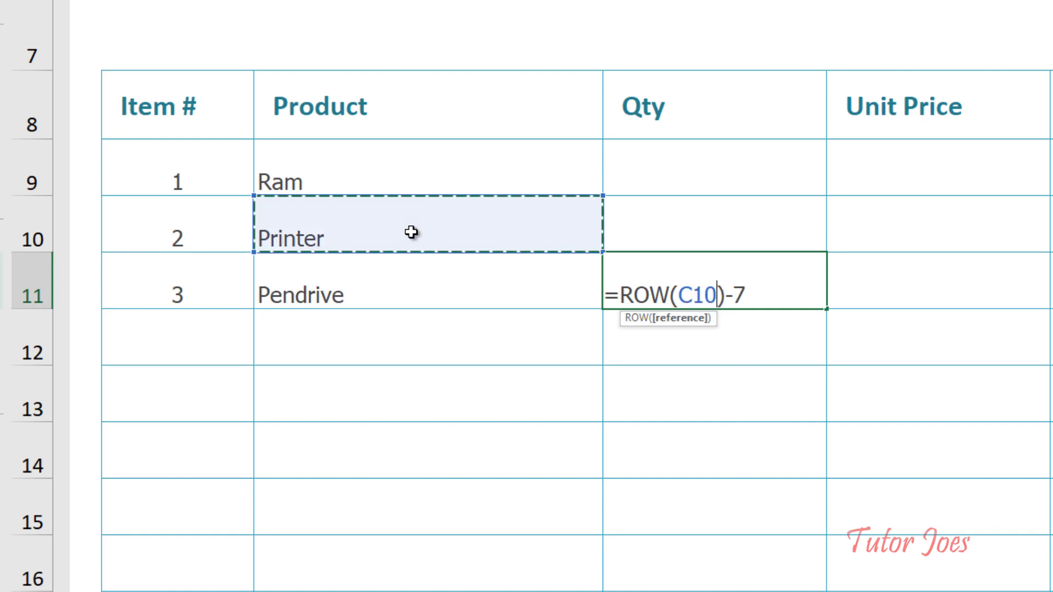
pyautogui.press('Return')
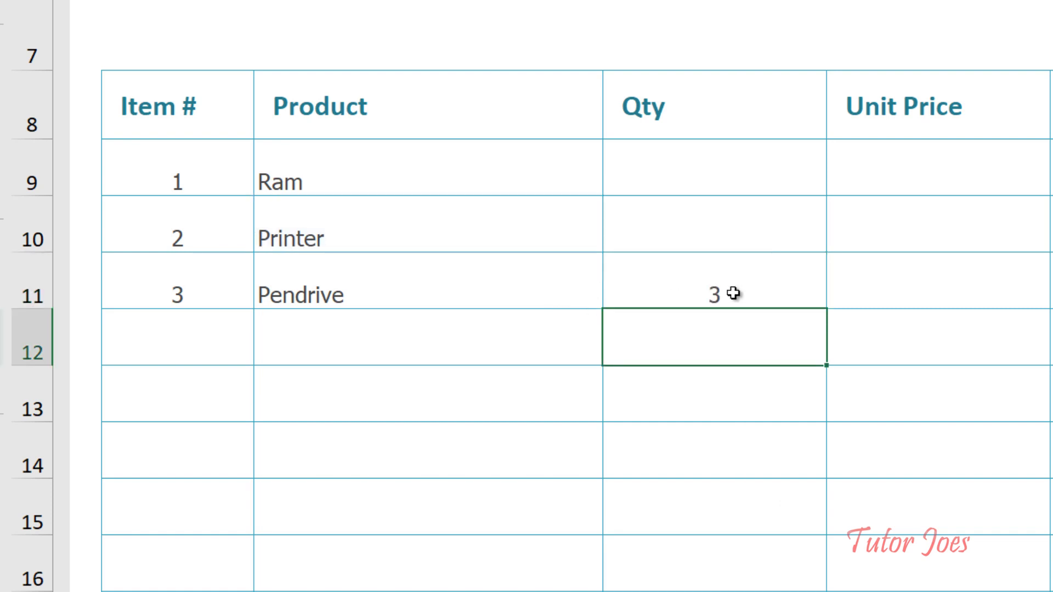
pyautogui.click(733, 294)
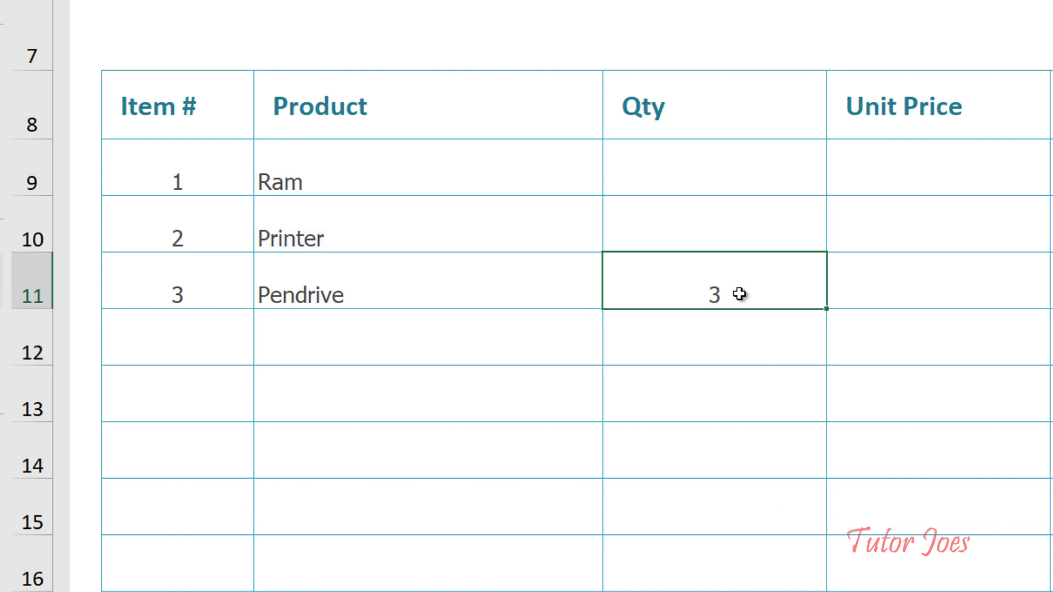
pyautogui.press('Delete')
# Step: Copy row 11's Item # formula text and paste it into Qty cell D11 for editing
pyautogui.doubleClick(223, 283)
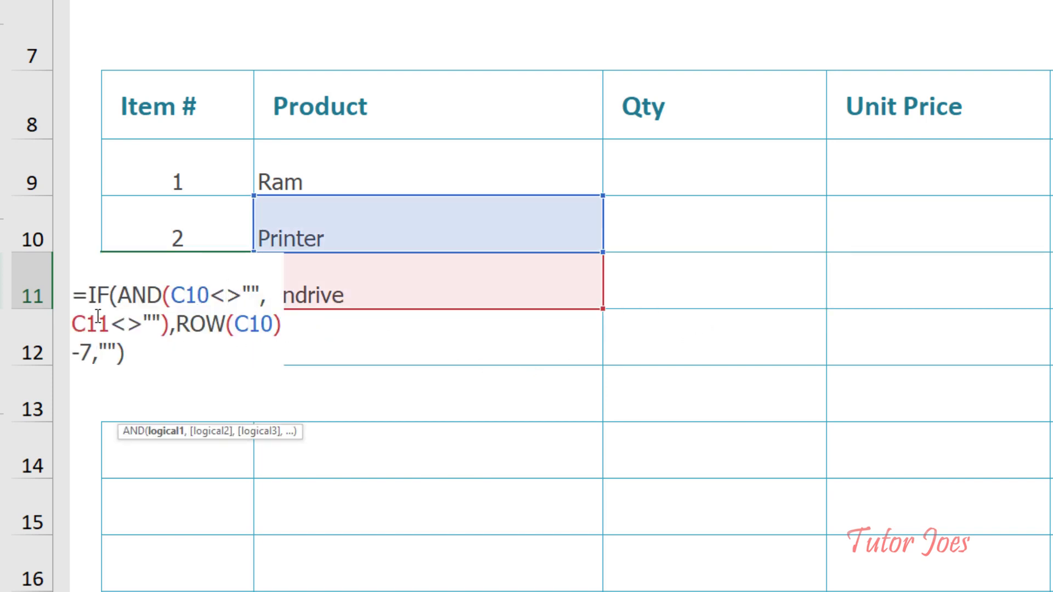
pyautogui.press('Escape')
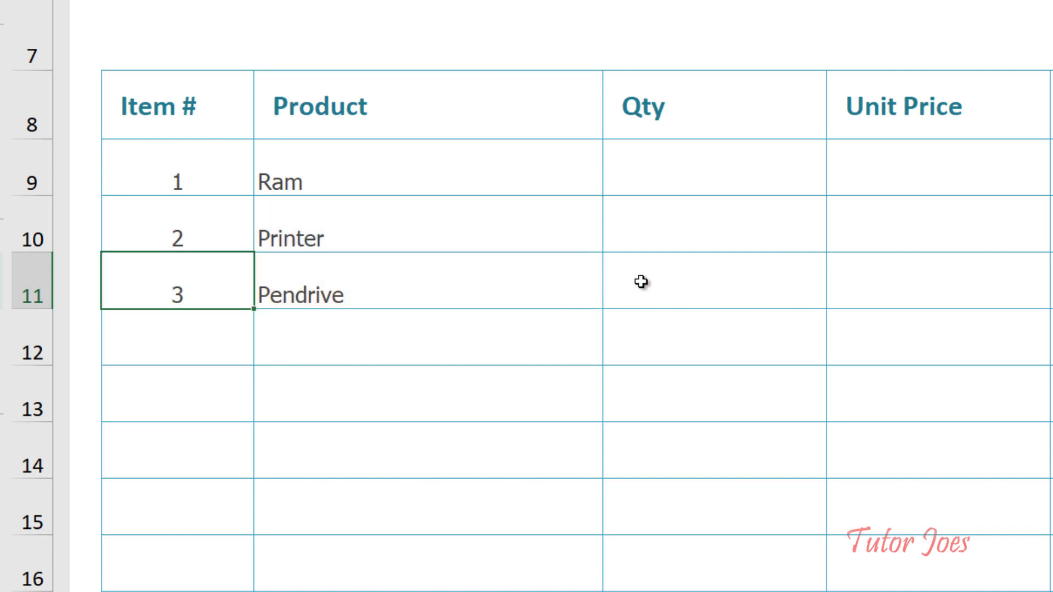
pyautogui.click(640, 282)
pyautogui.hotkey('ctrl', 'v')
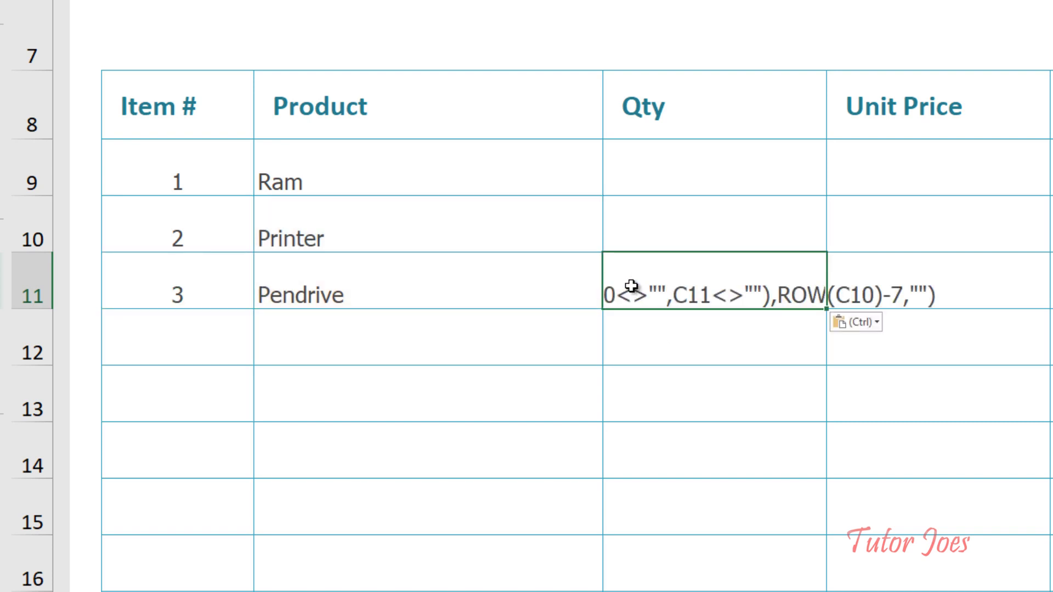
pyautogui.doubleClick(631, 285)
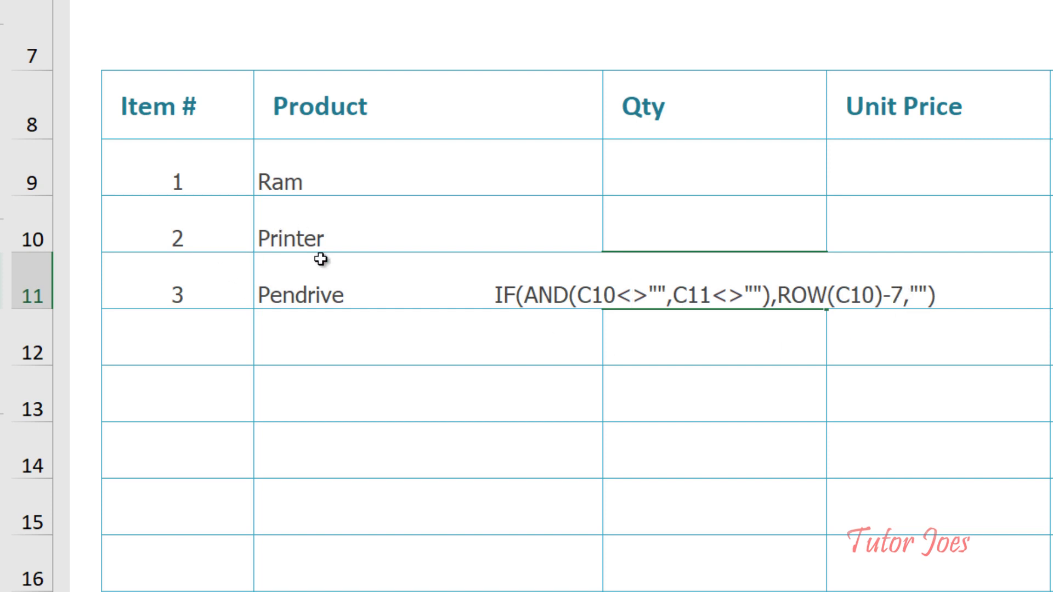
# Step: Commit the pasted formula text in D11 and delete Pendrive from C11
pyautogui.click(337, 295)
pyautogui.press('Delete')
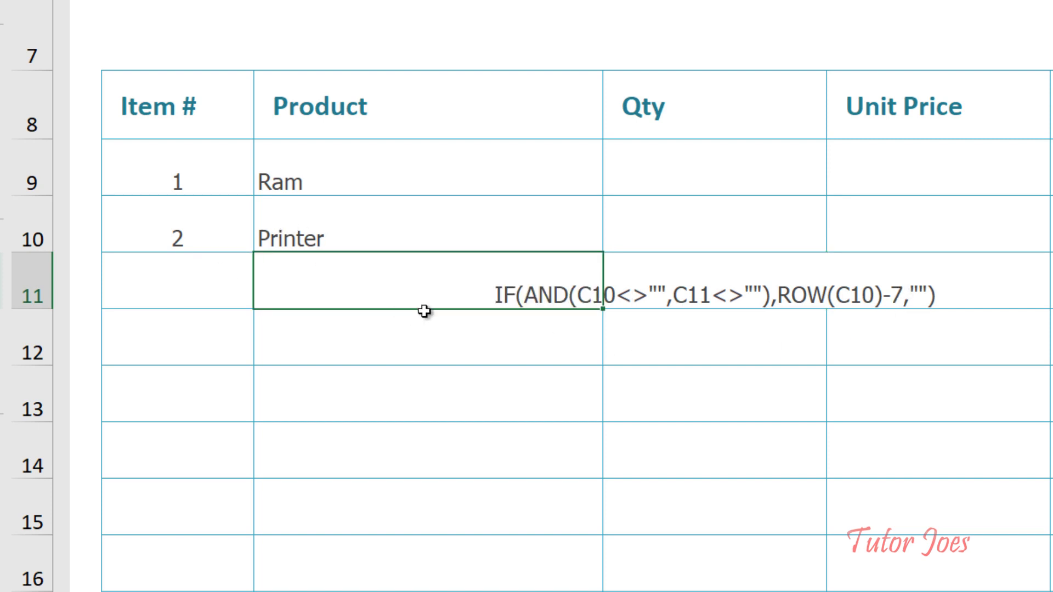